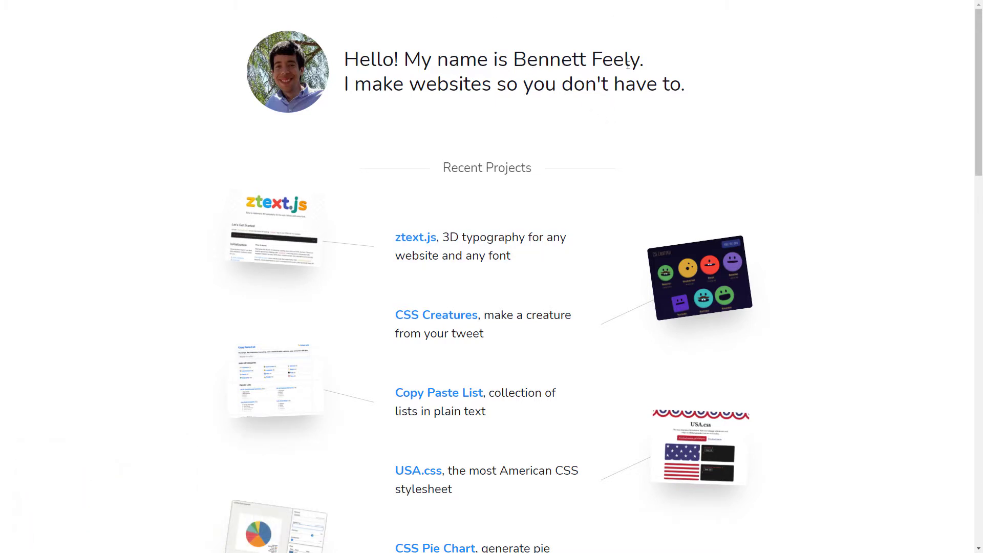
Scroll through the Recent Projects list on bennettfeely.com to find Clippy
scroll(486, 157, "down", 4)
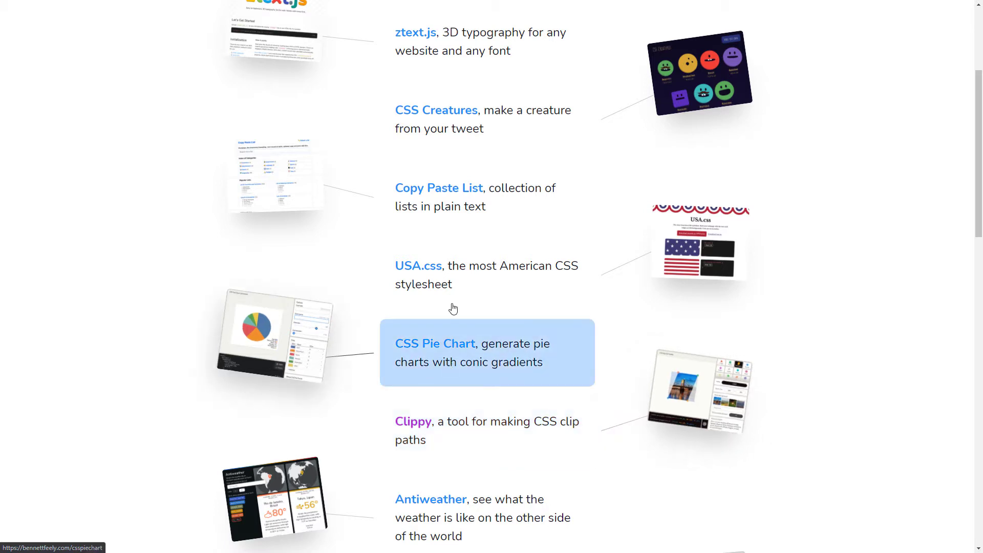
scroll(453, 297, "up", 4)
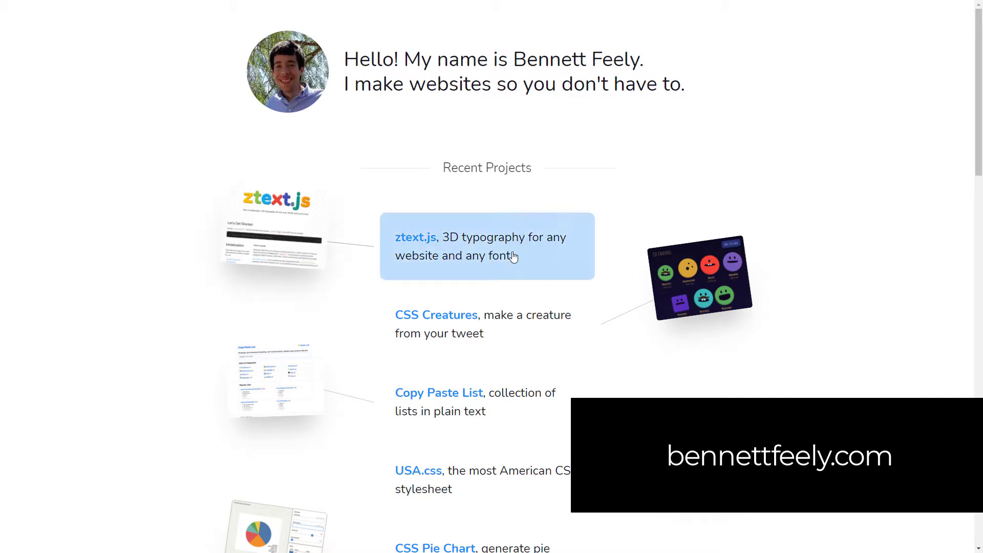
scroll(507, 256, "down", 5)
scroll(562, 79, "up", 4)
scroll(537, 113, "down", 5)
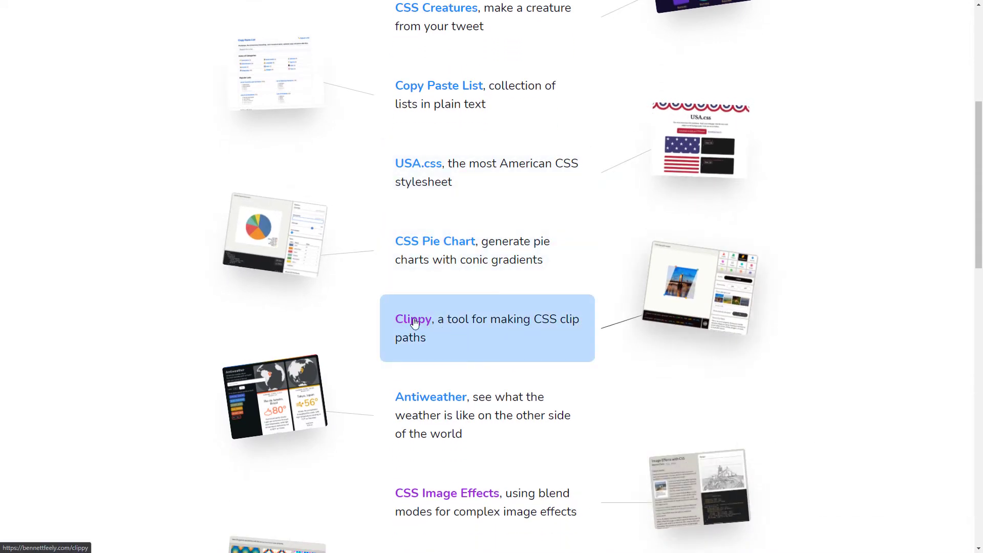
Open Clippy's triangle demo, then return to the WordPress About Us page editor
left_click(414, 321)
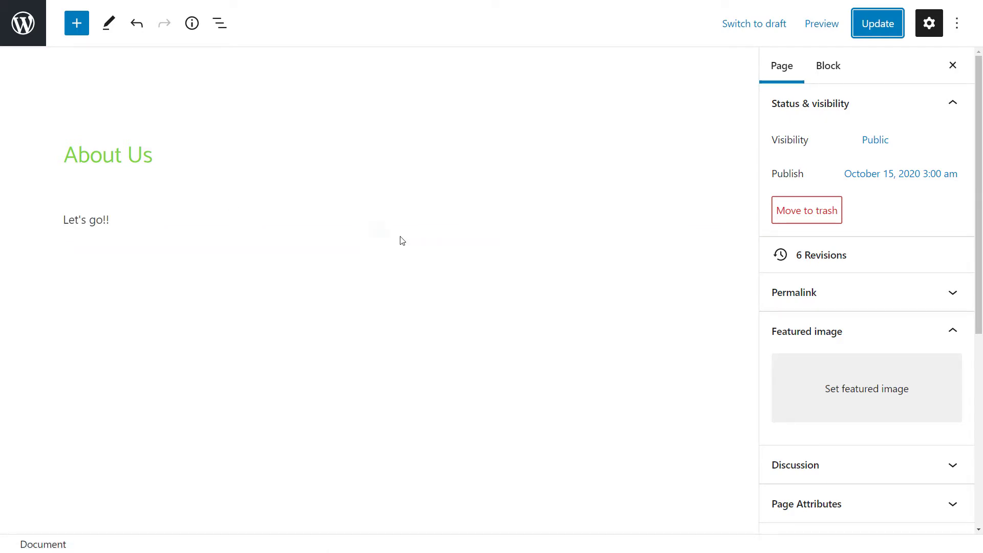
Insert a Cover block after Let's go!! with a purple overlay colour
left_click(381, 232)
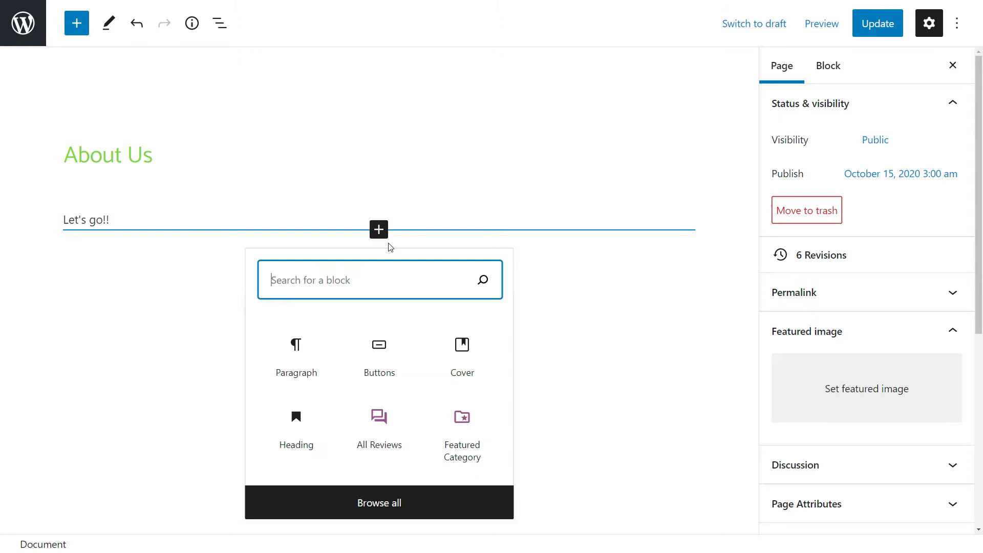
left_click(460, 349)
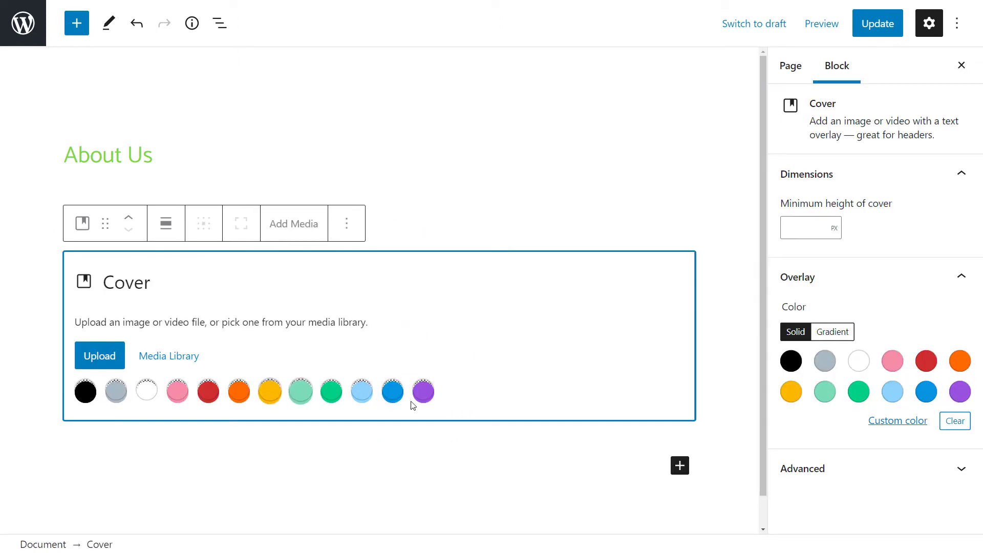
left_click(423, 393)
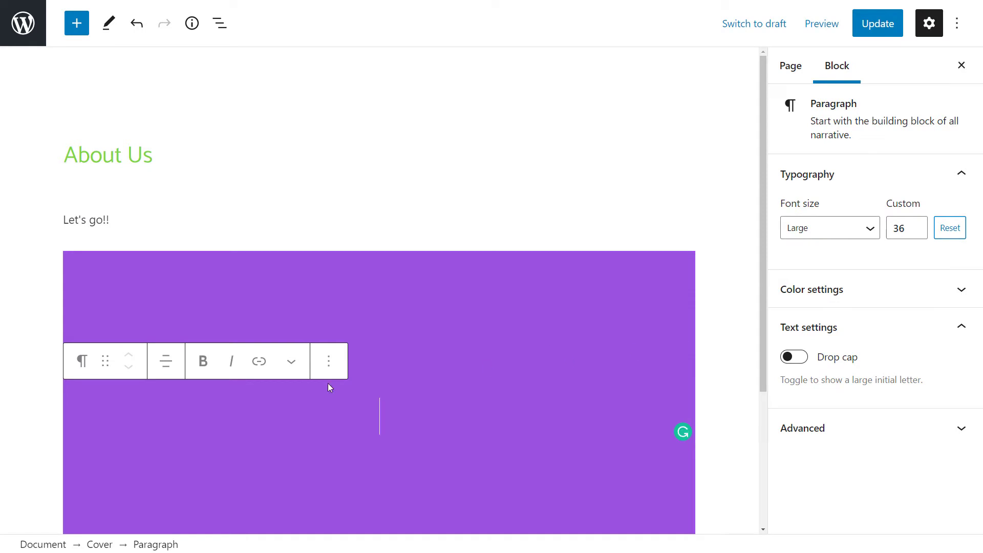
Set the cover's background to the dark image from the media library
left_click(82, 320)
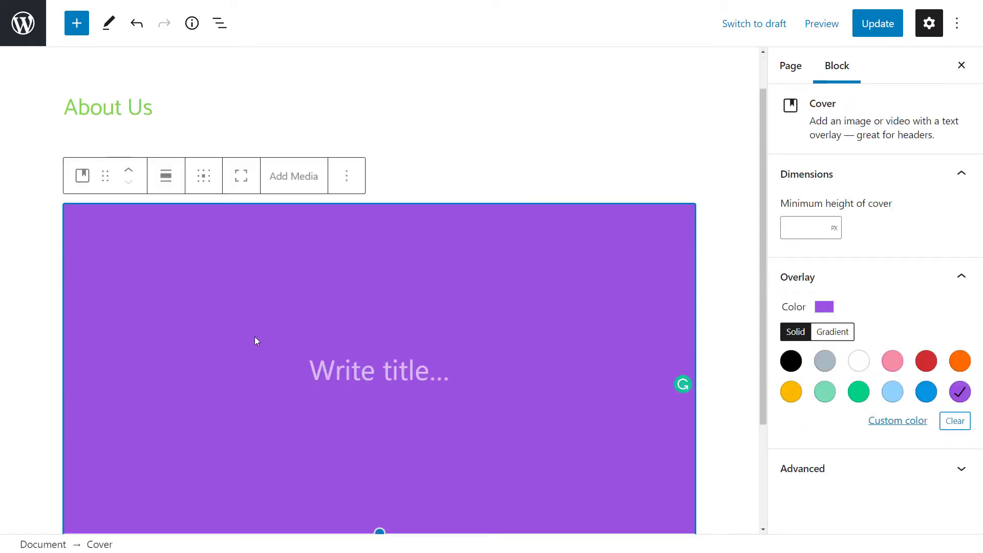
left_click(288, 179)
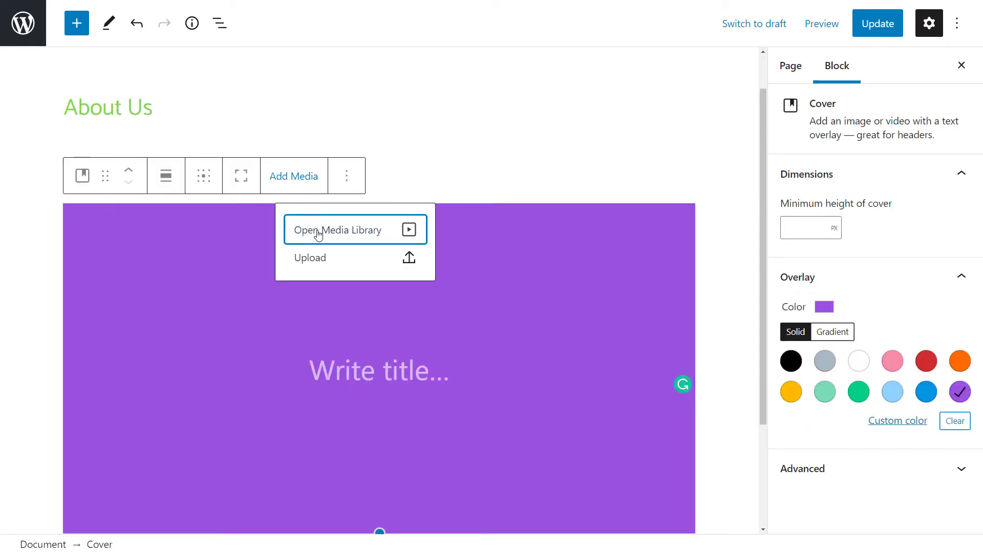
left_click(318, 231)
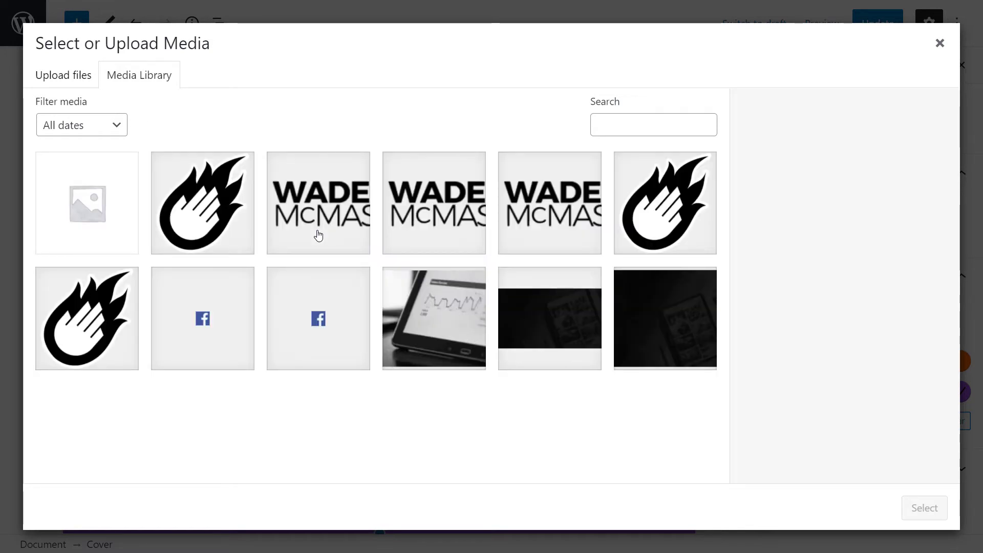
left_click(450, 316)
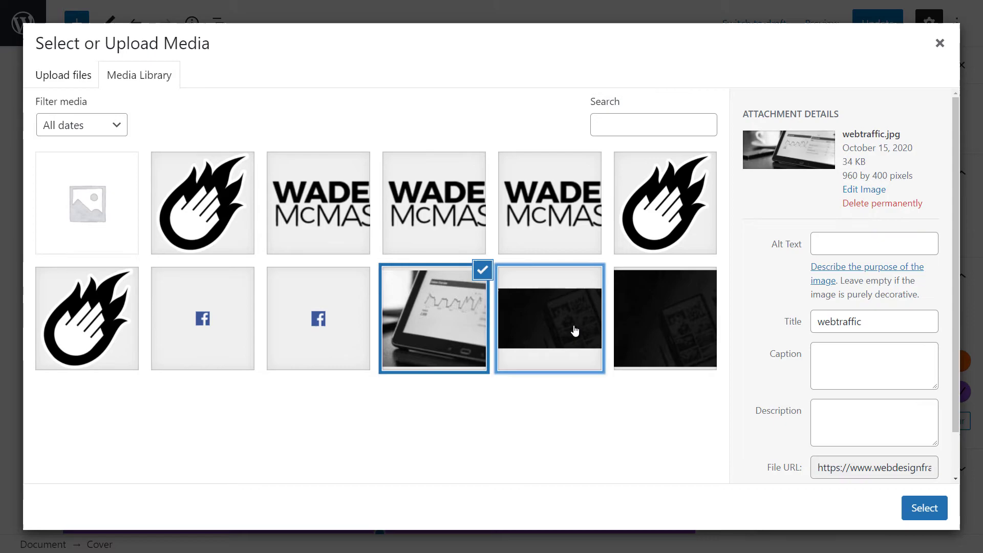
left_click(574, 330)
left_click(924, 508)
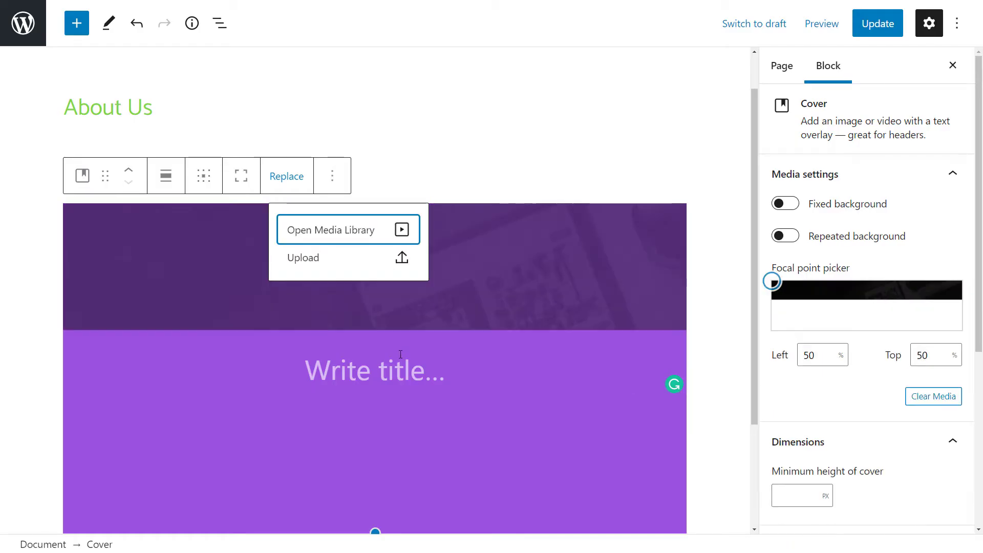
Give the cover the heading 'Hi, Liek our thing.'
left_click(446, 375)
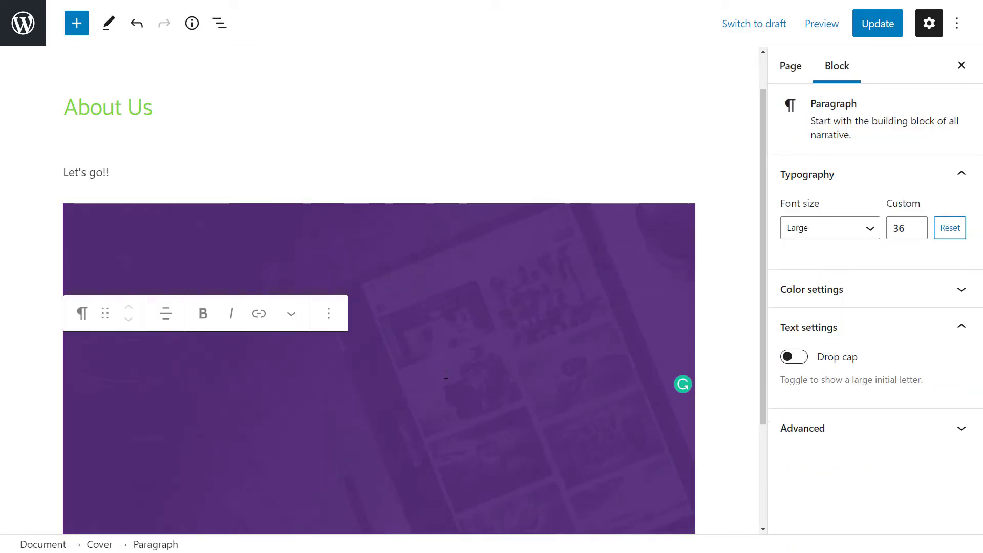
type("H")
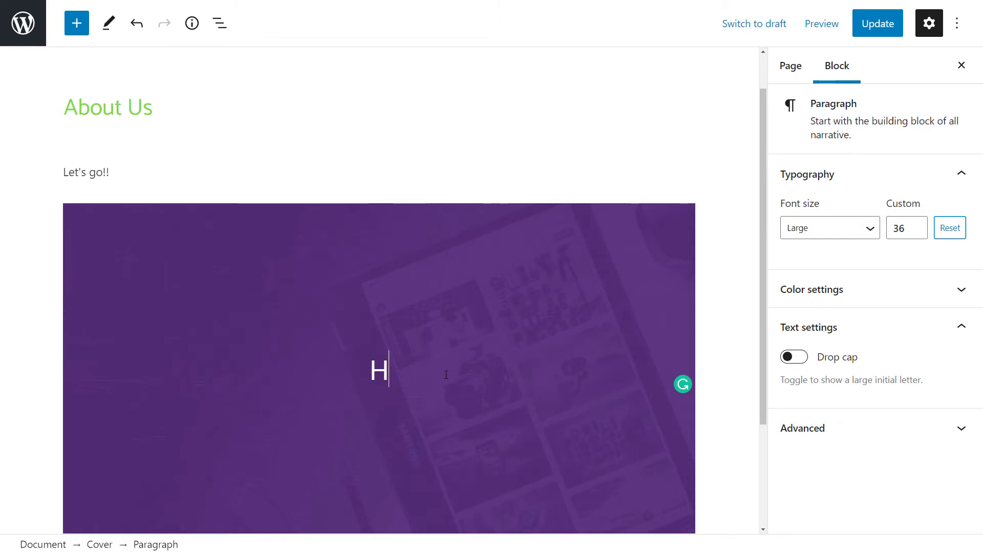
type("i, Liek our thing.")
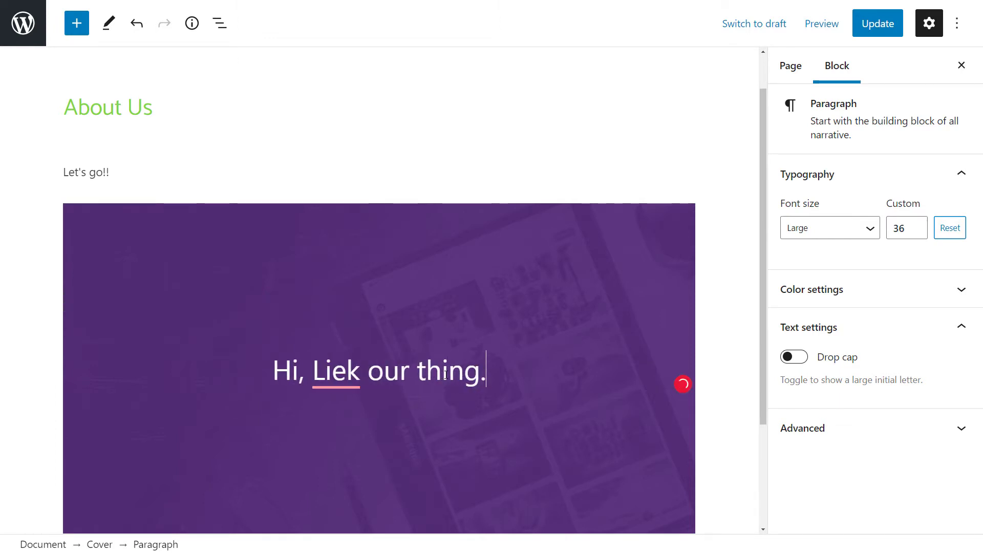
key("Return")
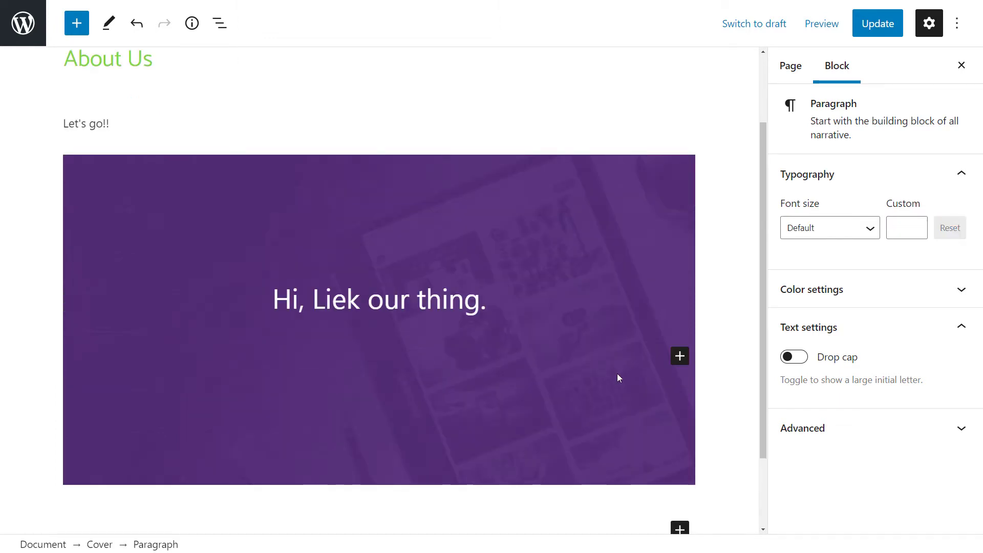
Add a Buttons block with a 'Sign up!' button and a second button beside it
left_click(676, 357)
type("button")
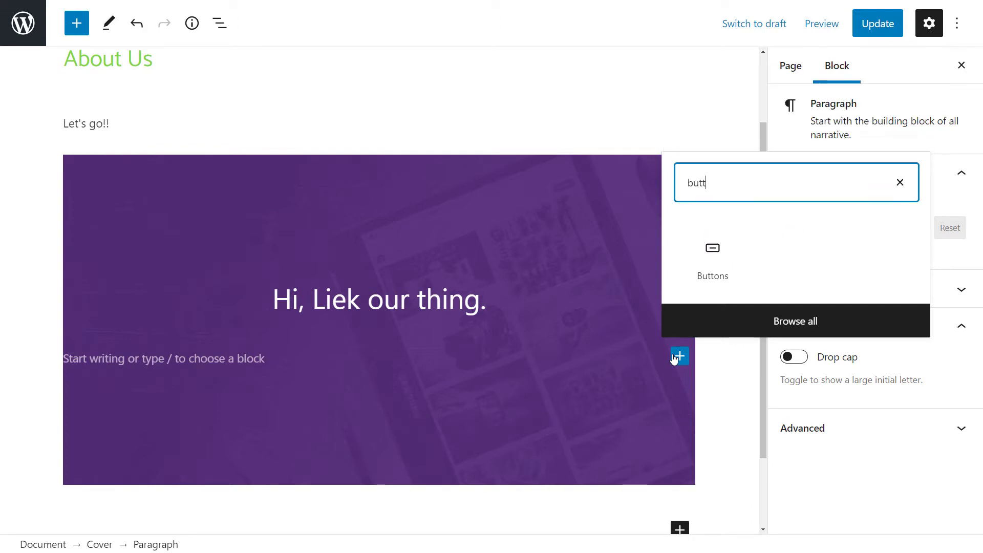
left_click(724, 258)
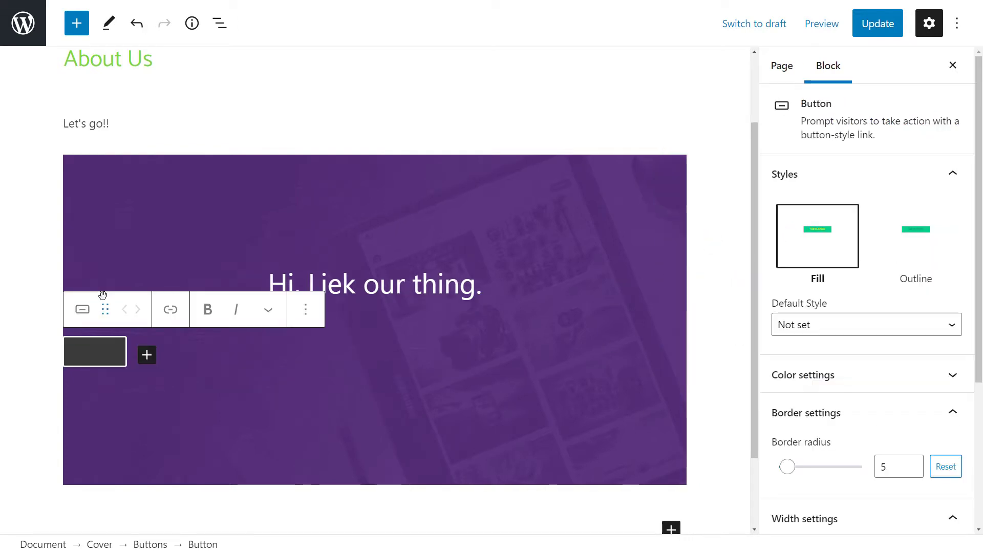
type("SIgn up!")
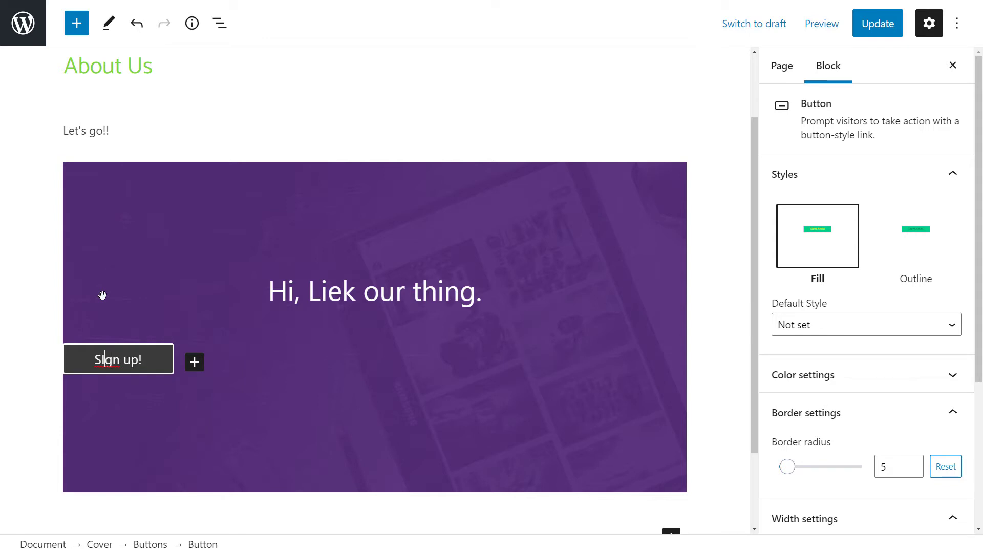
key("BackSpace")
type("i")
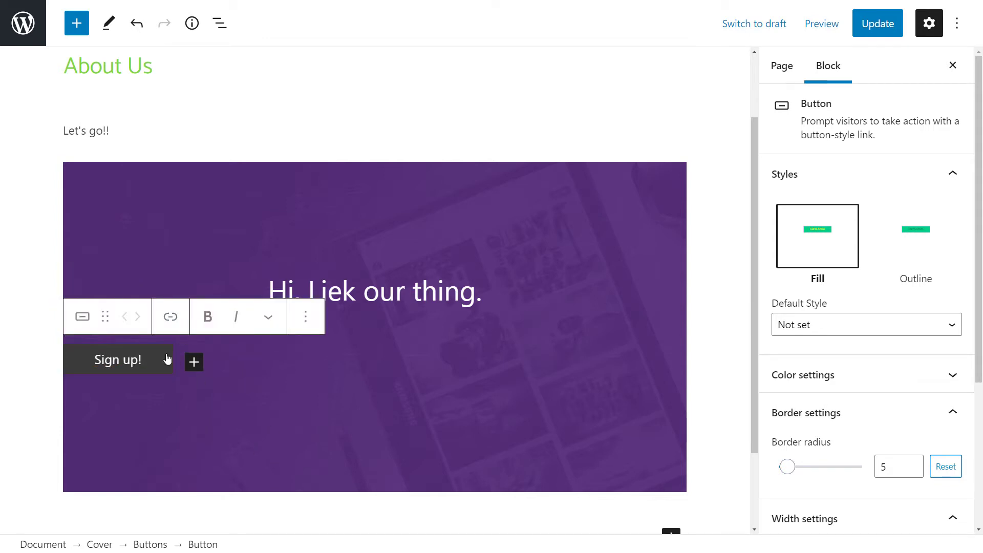
left_click(193, 362)
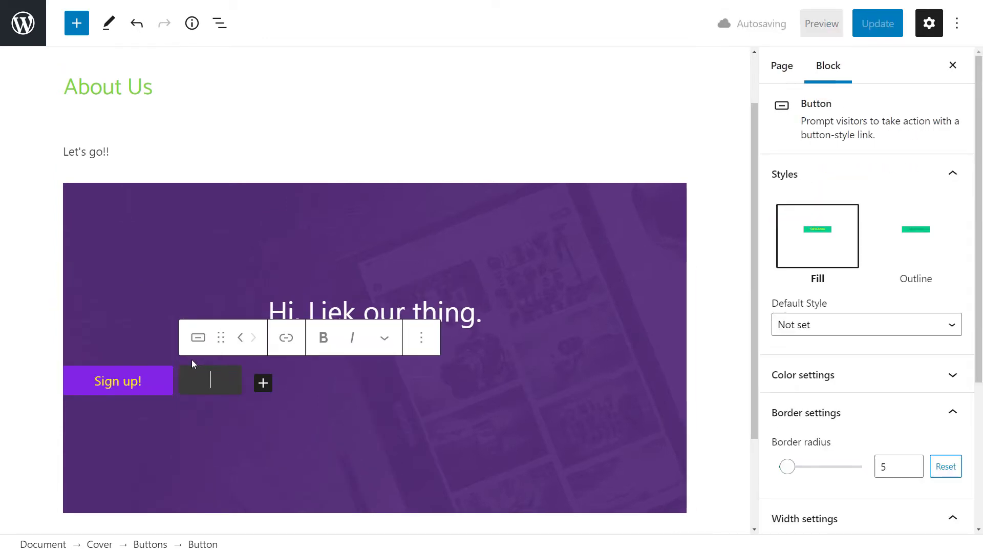
Centre the button group within the cover and begin editing the empty second button
left_click(132, 386)
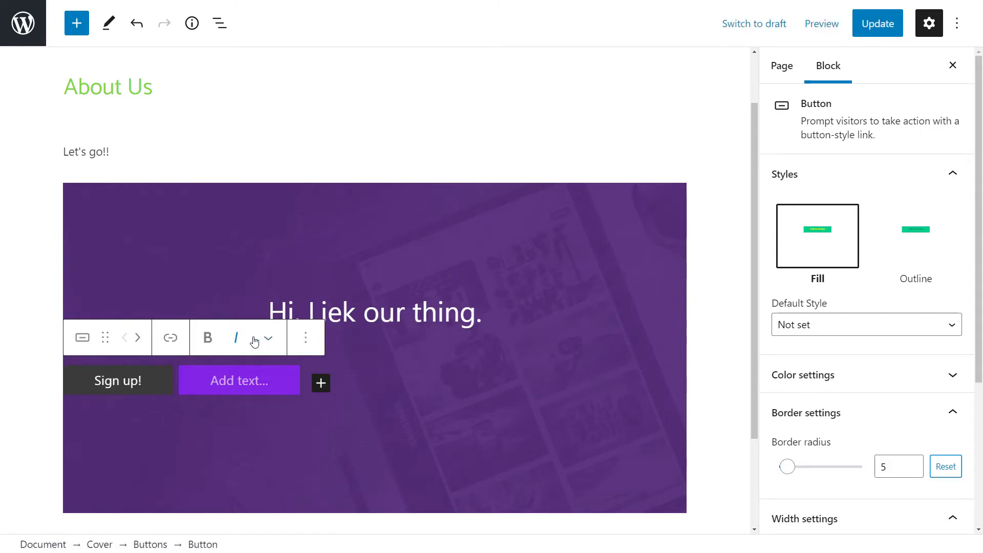
left_click(174, 396)
left_click(166, 332)
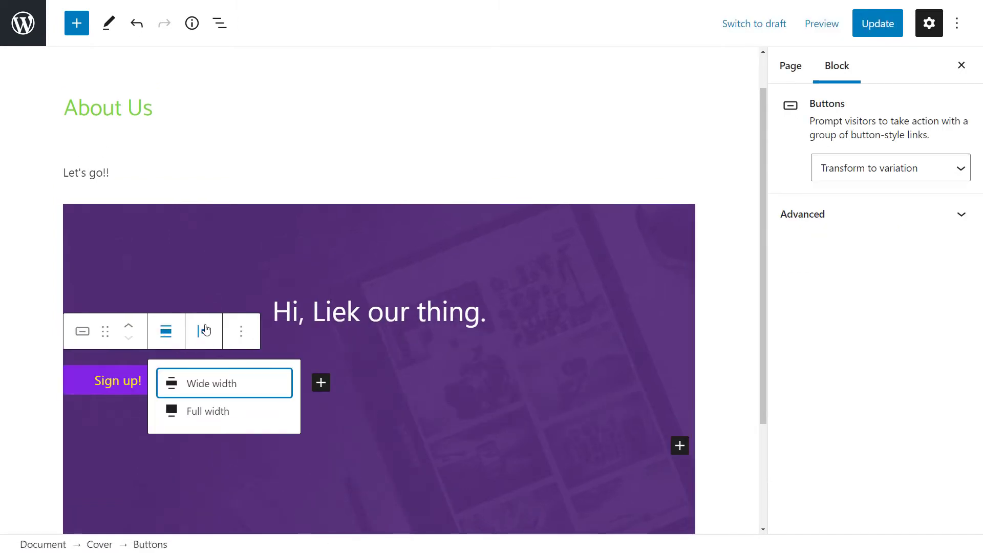
left_click(204, 332)
left_click(225, 414)
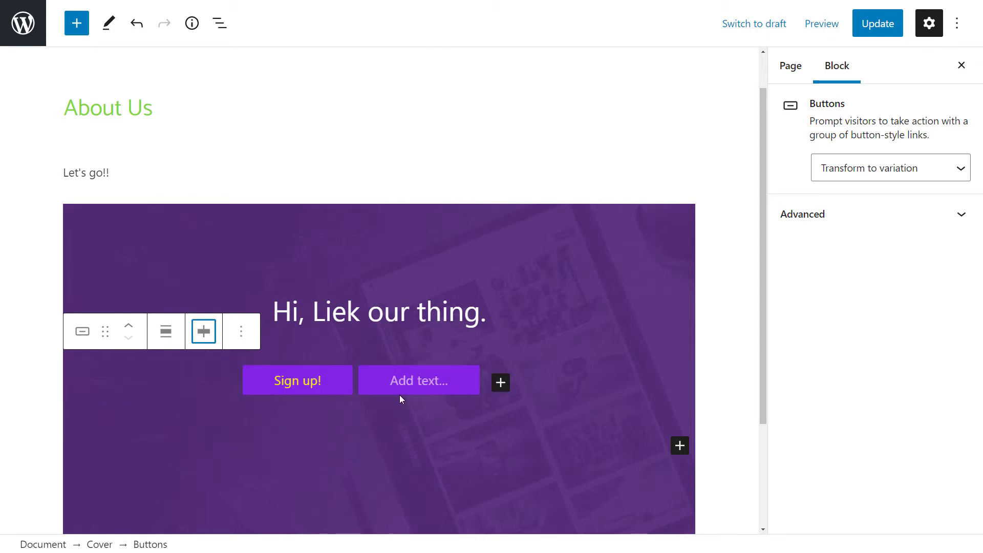
left_click(521, 469)
left_click(461, 383)
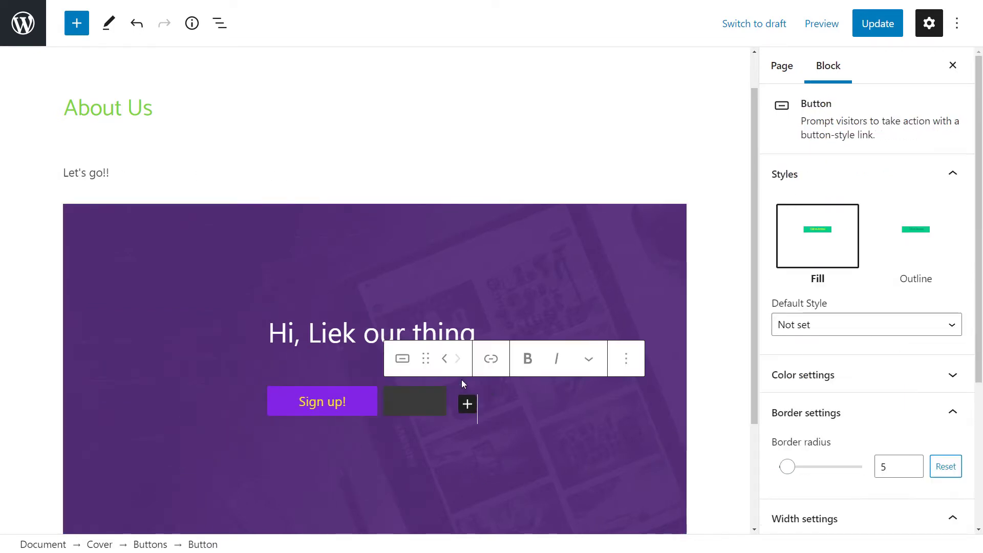
Label the second button 'Go Away' and correct the heading to 'Hi, Like our thing.'
type("Go Away")
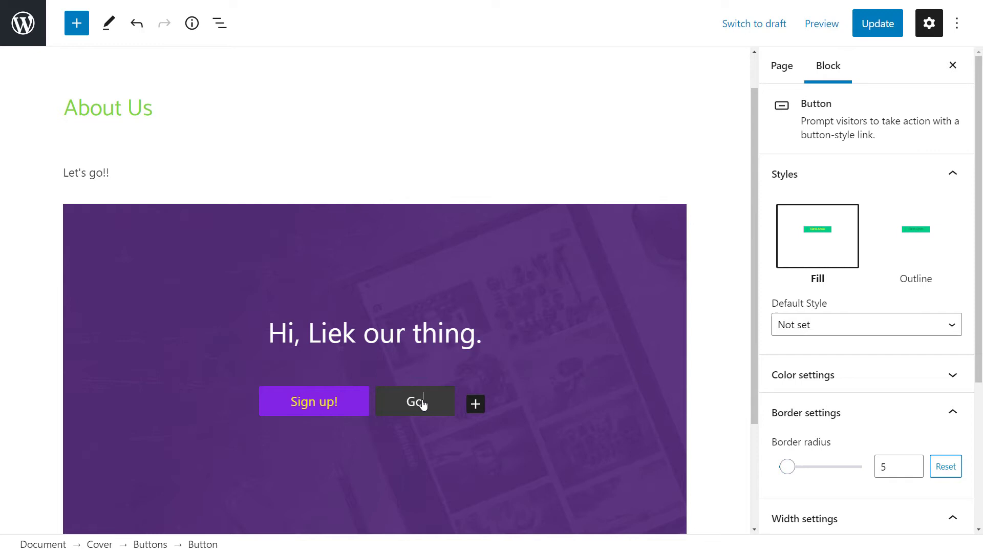
left_click(568, 439)
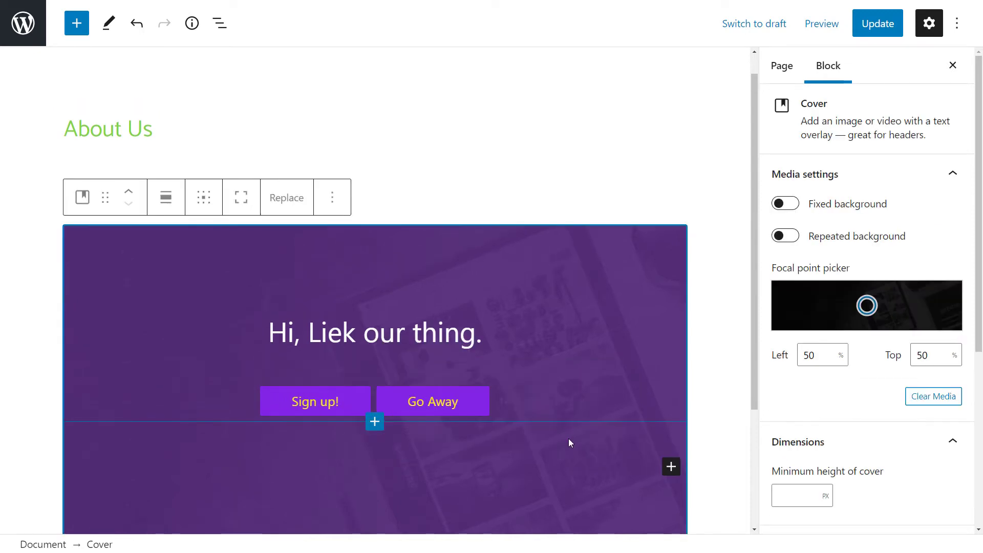
left_click_drag(331, 339, 358, 334)
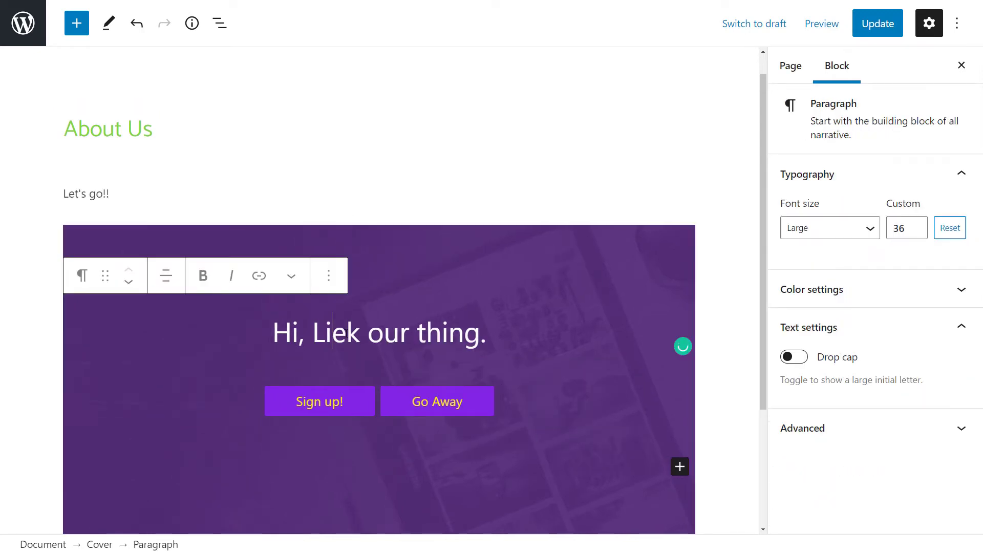
type("ke")
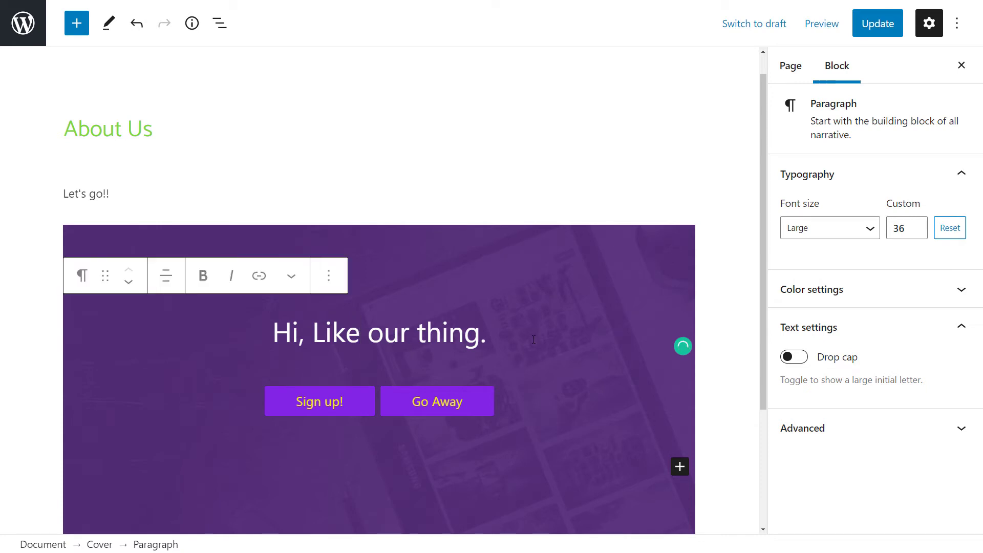
left_click(534, 339)
Shift the cover image's focal point and lower the overlay opacity to 30
left_click(408, 257)
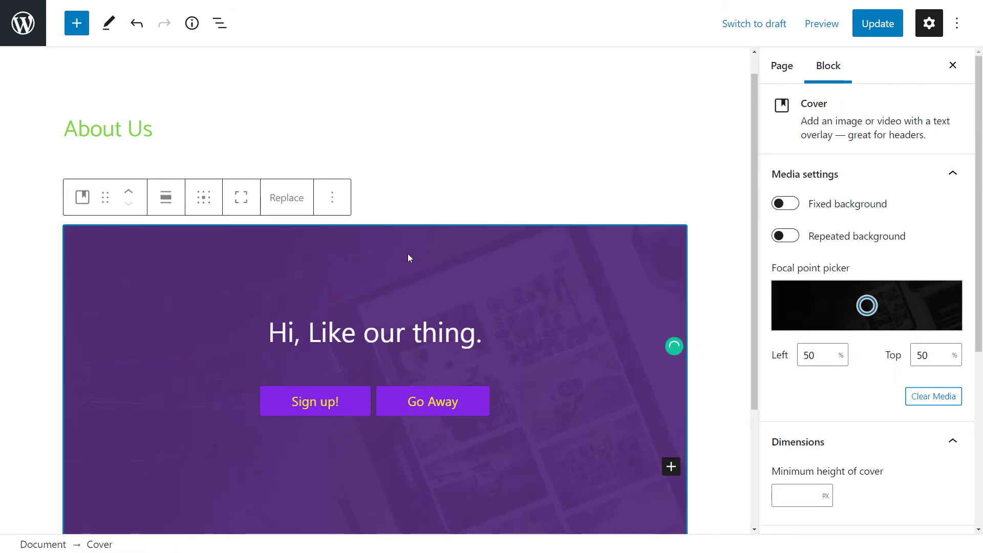
left_click(472, 333)
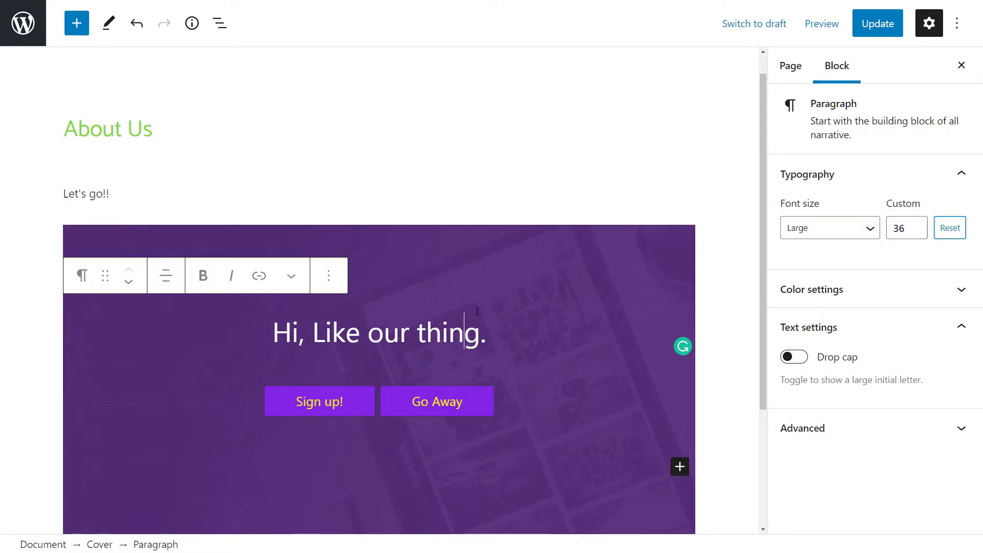
left_click(496, 259)
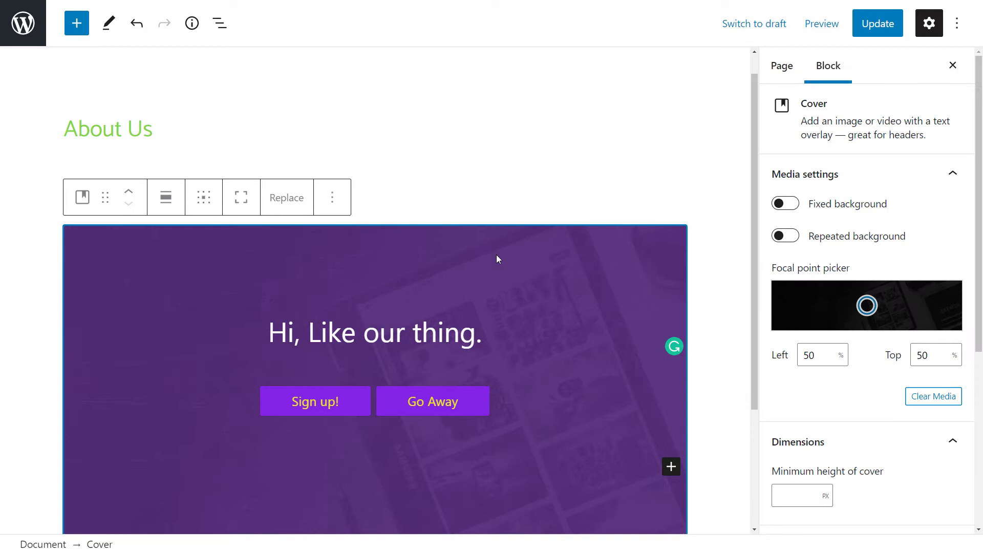
left_click_drag(867, 306, 900, 305)
scroll(854, 285, "down", 3)
scroll(845, 388, "up", 1)
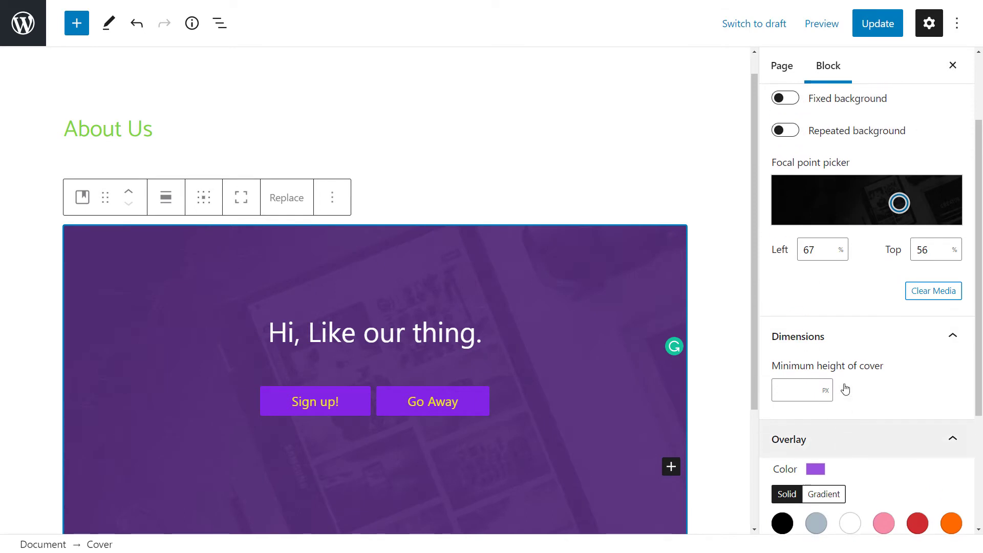
scroll(853, 342, "down", 3)
scroll(854, 343, "down", 1)
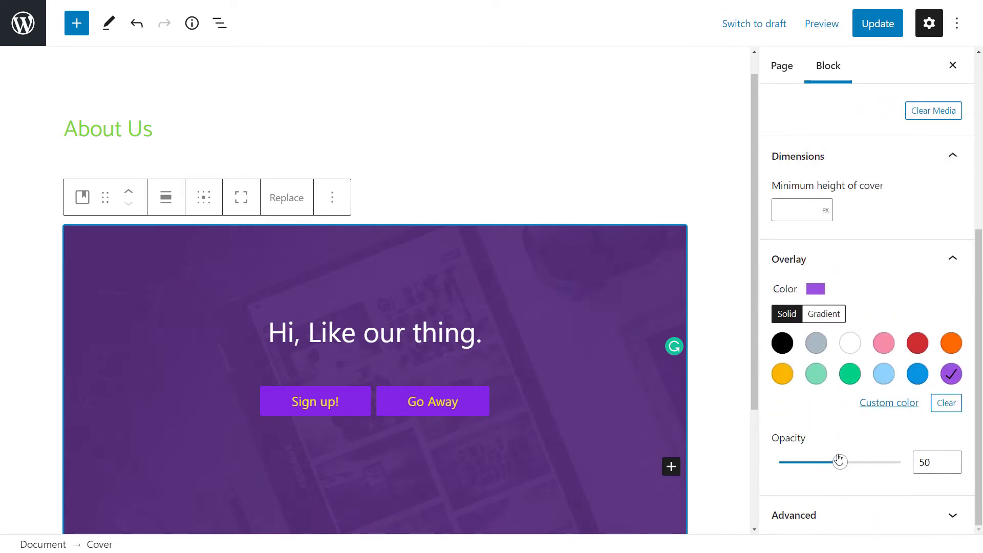
left_click_drag(841, 464, 812, 469)
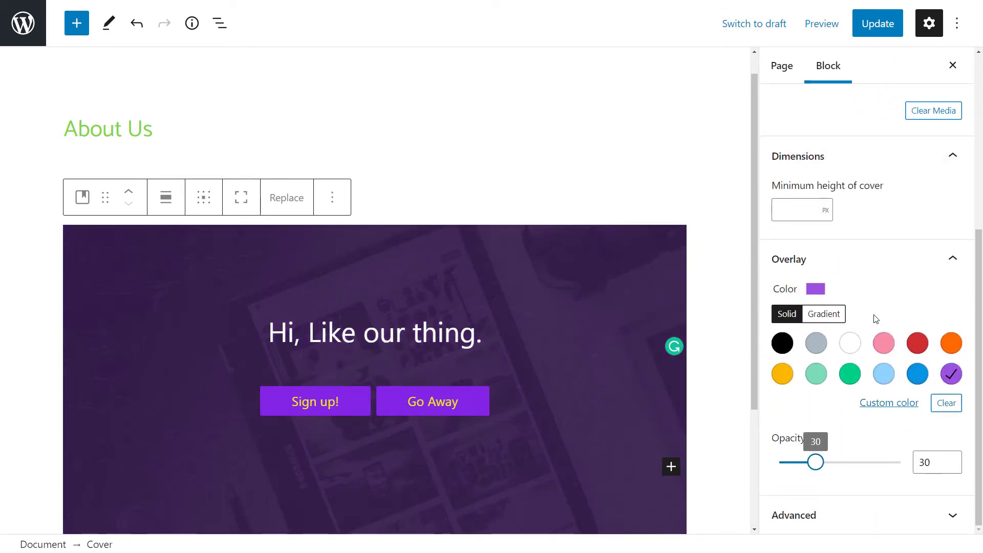
left_click(810, 515)
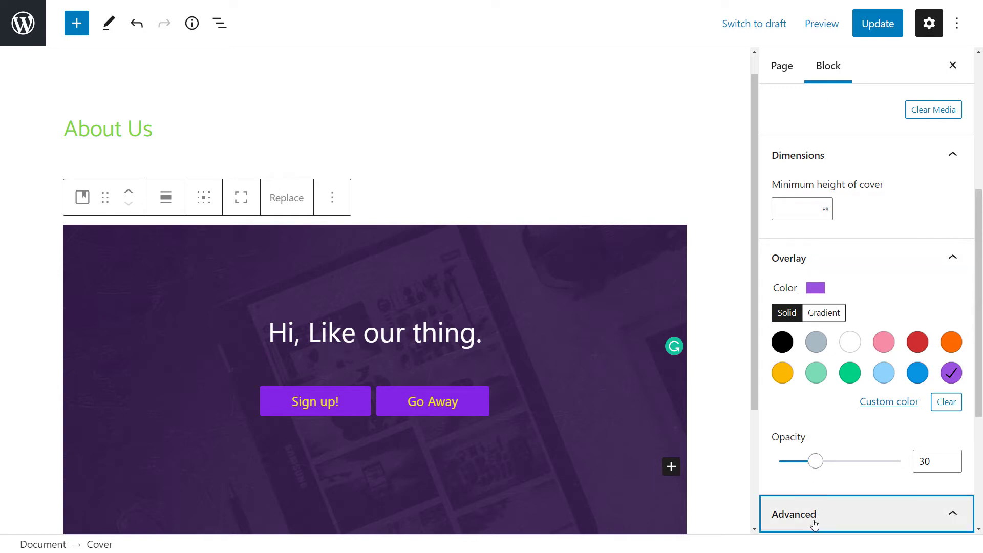
Add the CSS class 'shapeone' to the cover and update the page
left_click(803, 478)
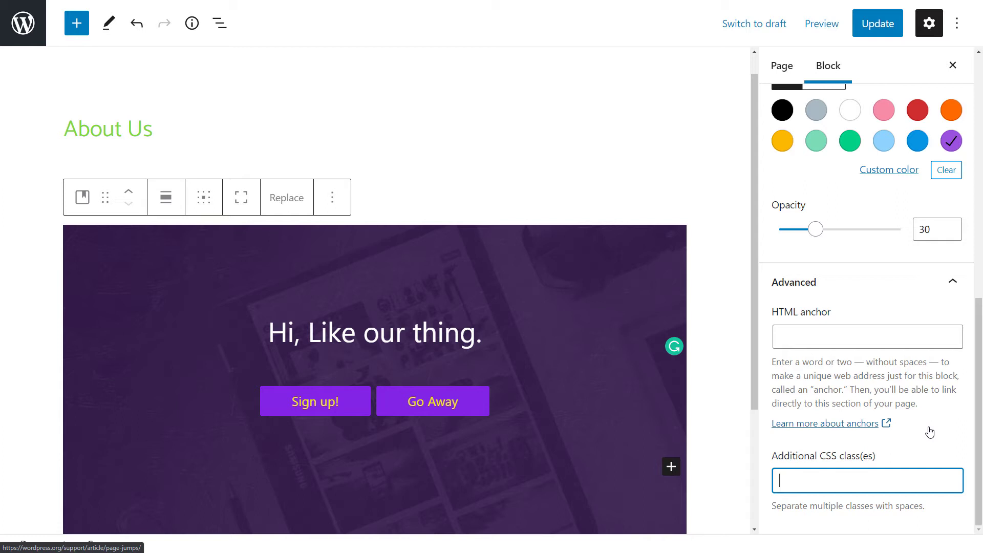
type("shape")
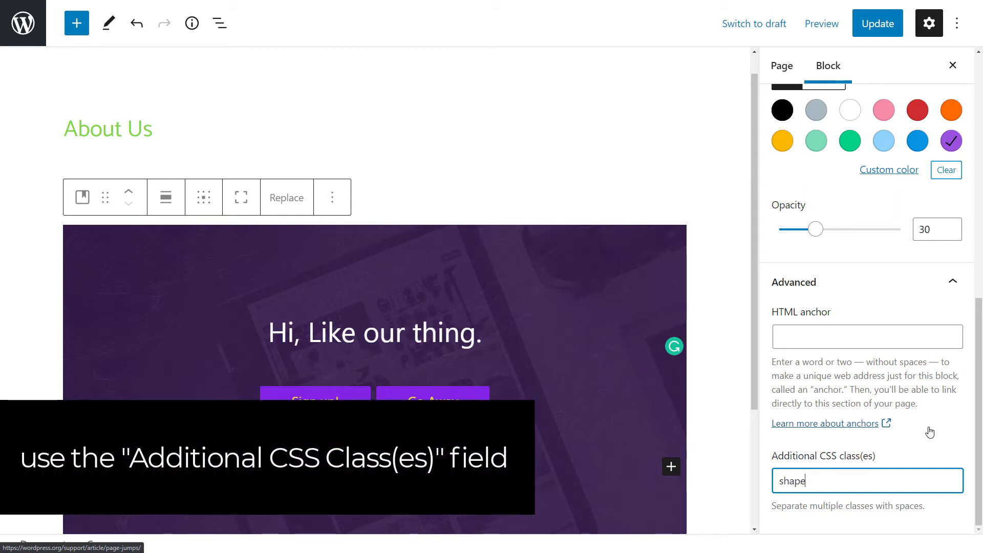
type("css")
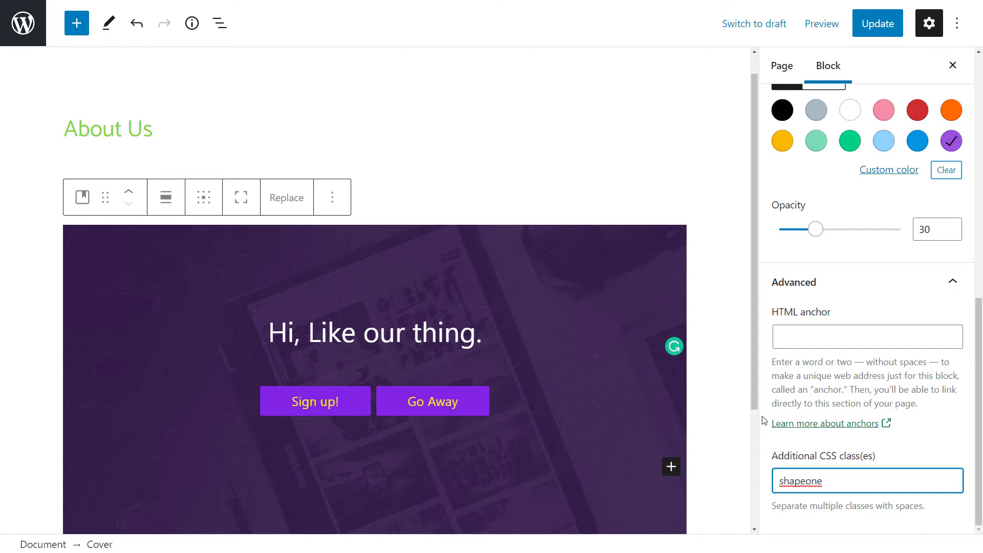
left_click(878, 24)
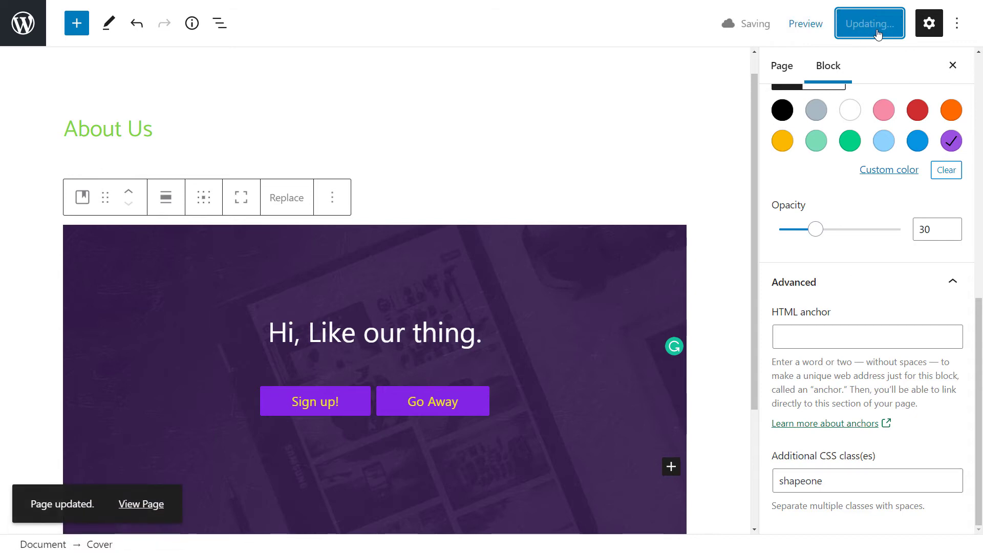
Check the live About Us page, then switch Clippy's demo background to the beach photo
left_click(146, 507)
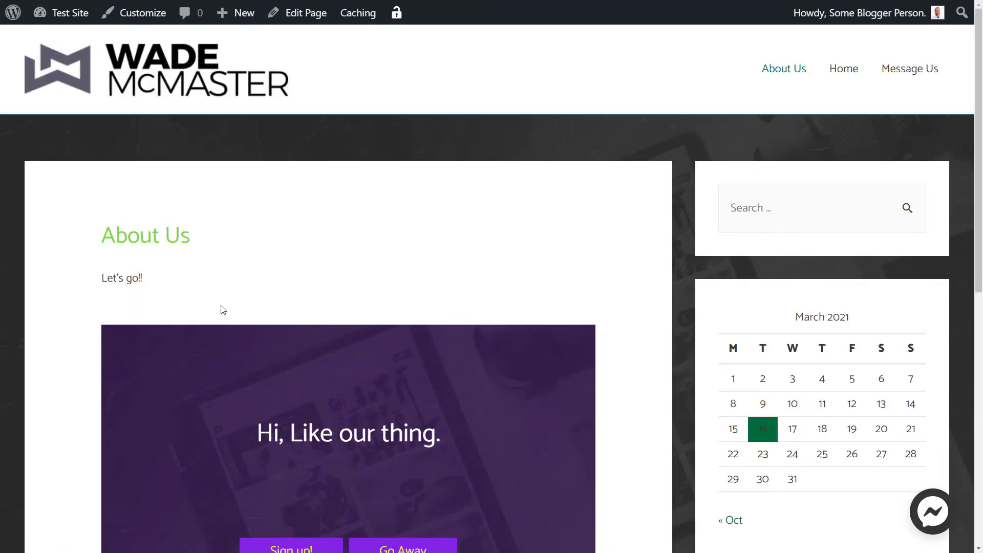
scroll(150, 216, "down", 3)
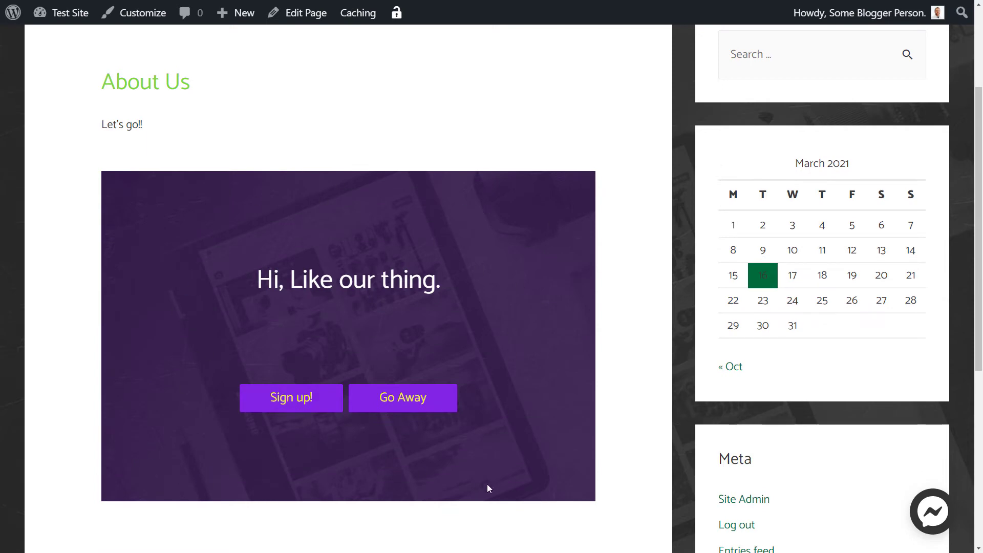
scroll(487, 484, "up", 3)
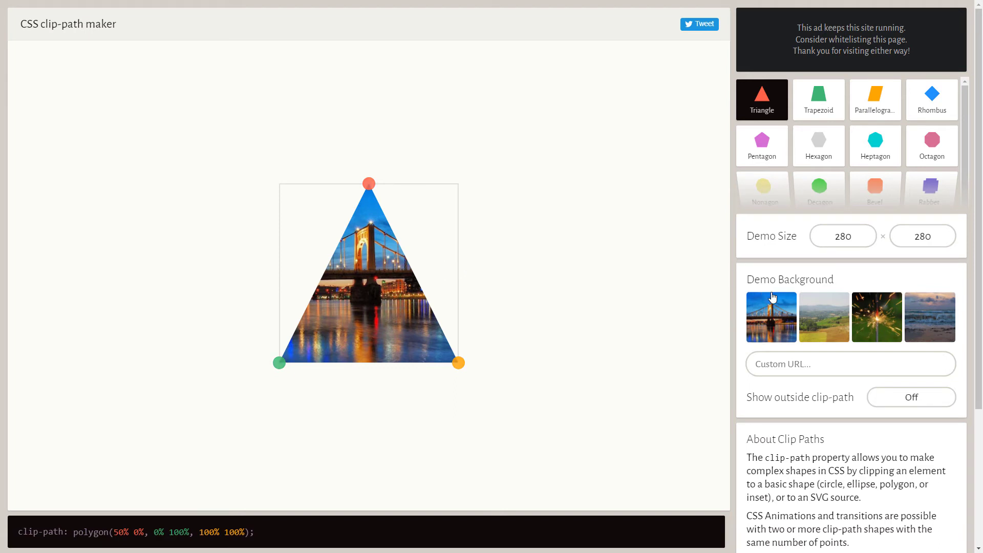
left_click(818, 318)
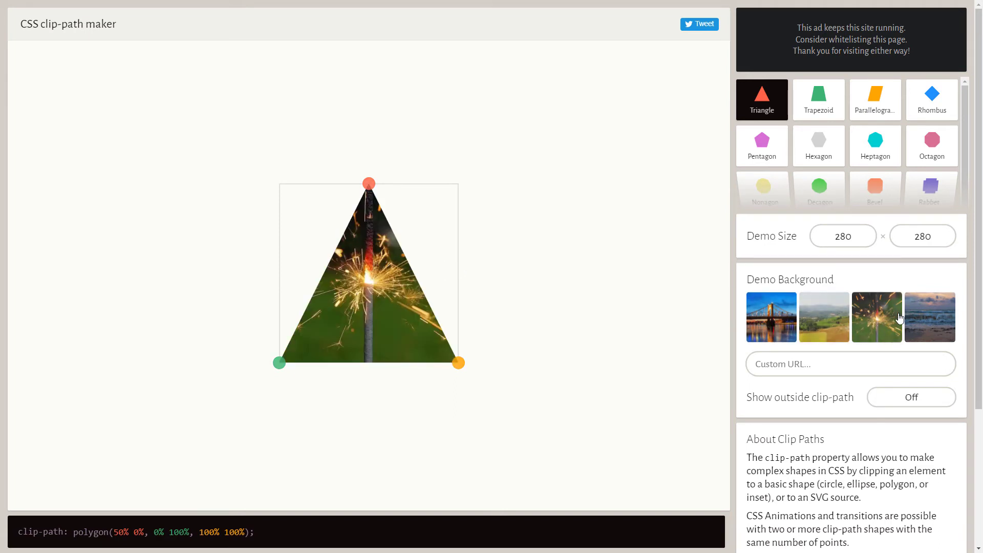
left_click(929, 318)
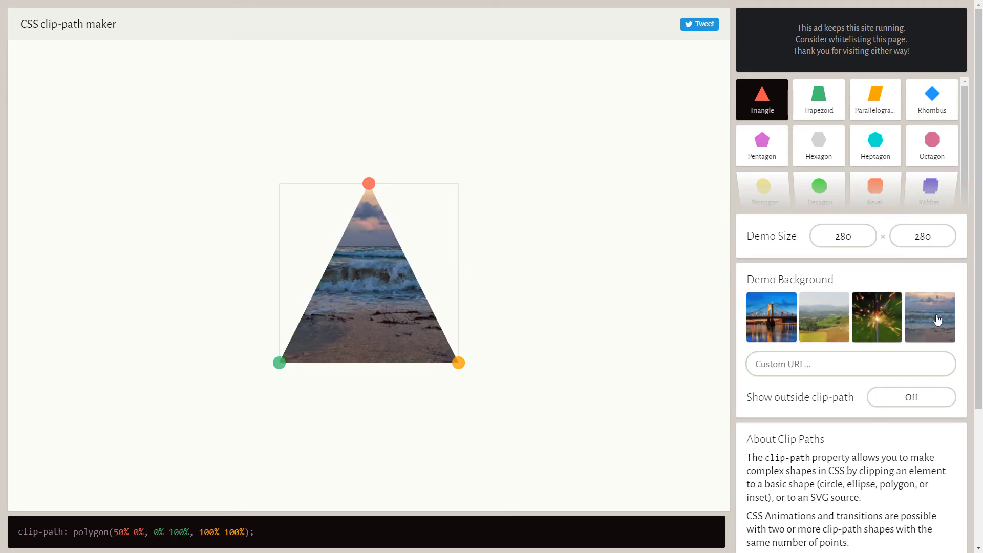
Turn on Show outside clip-path and set the demo size to 600 × 280
left_click(915, 403)
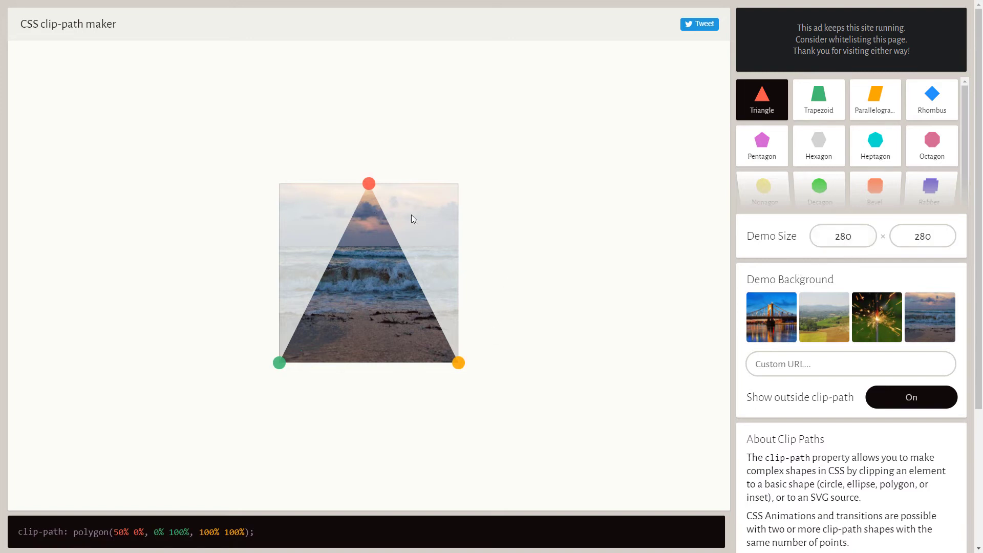
left_click_drag(863, 237, 813, 245)
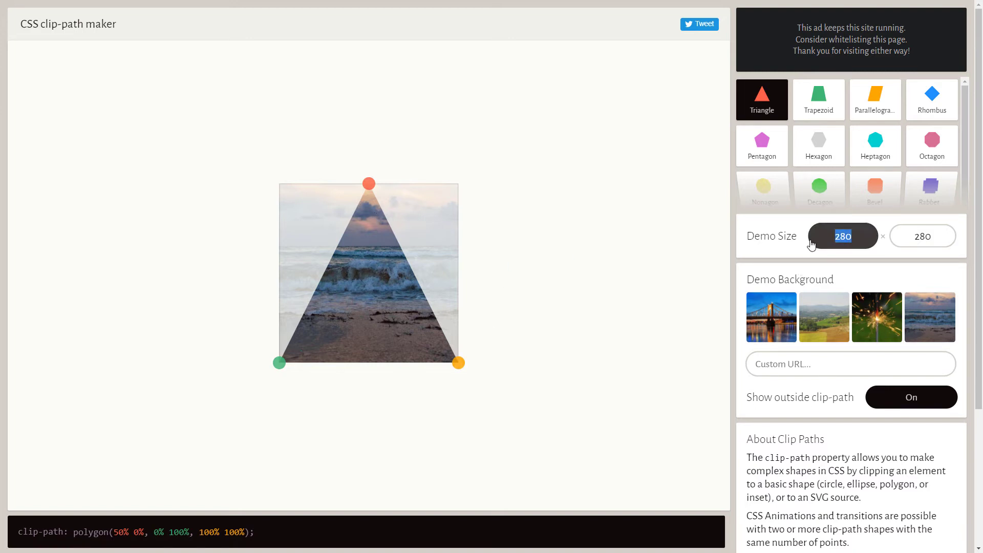
type("600")
left_click(924, 245)
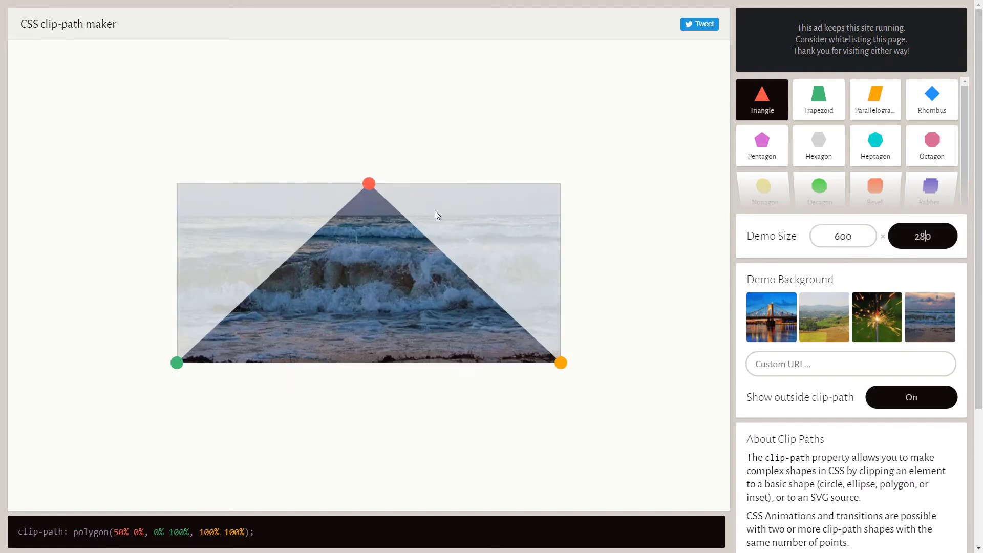
mouse_move(843, 116)
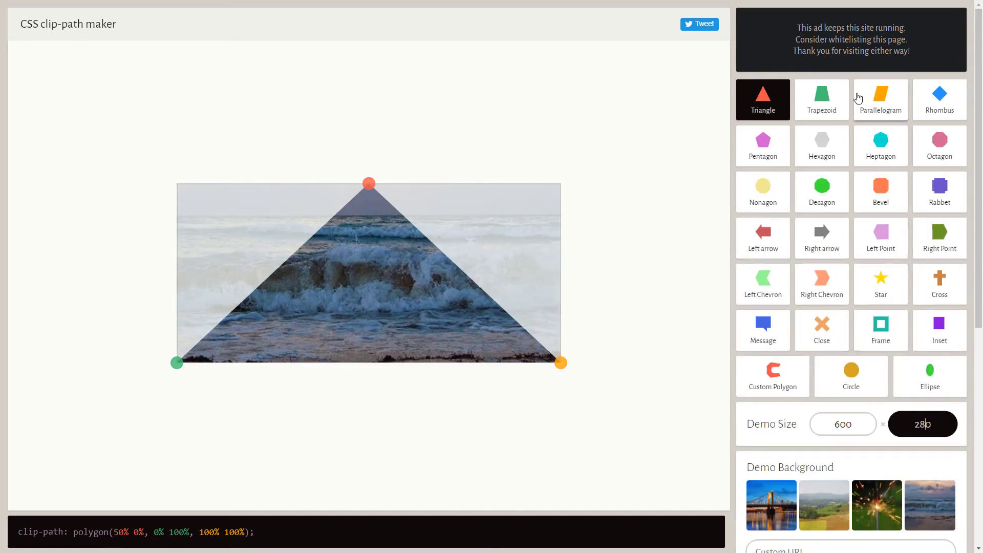
Preview the Message, Close, Frame, Right Point, Decagon, Right Arrow and Left Chevron shapes
left_click(768, 335)
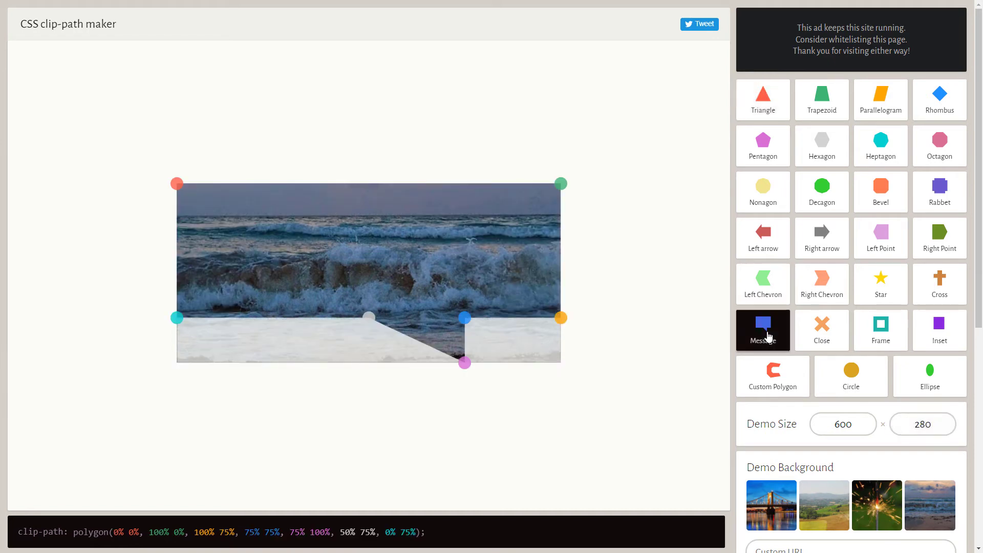
left_click(816, 327)
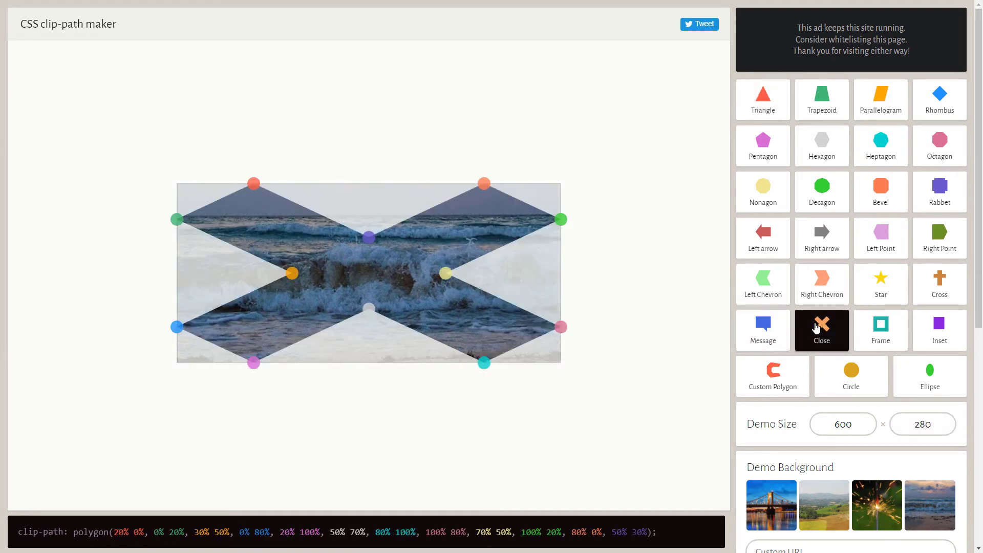
left_click(891, 329)
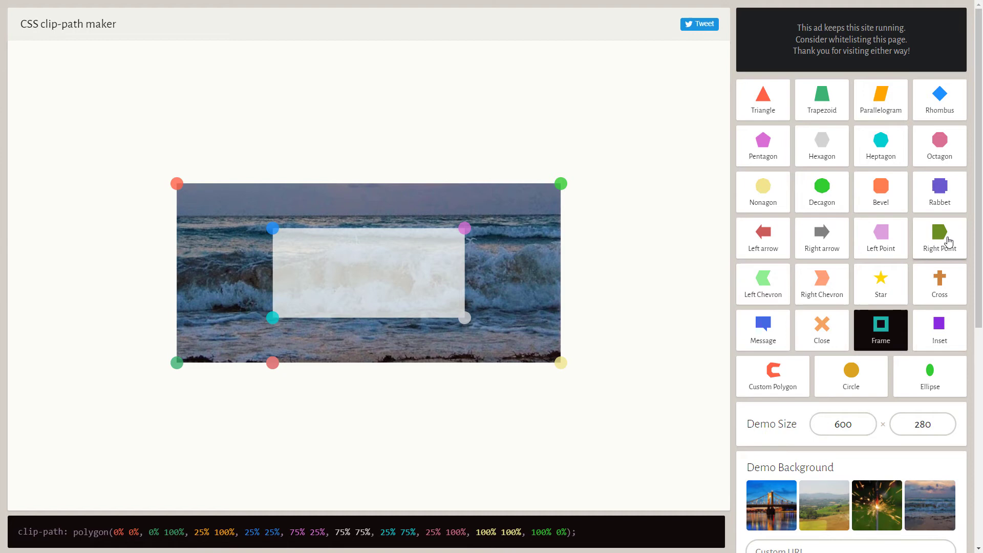
left_click(943, 245)
left_click(845, 198)
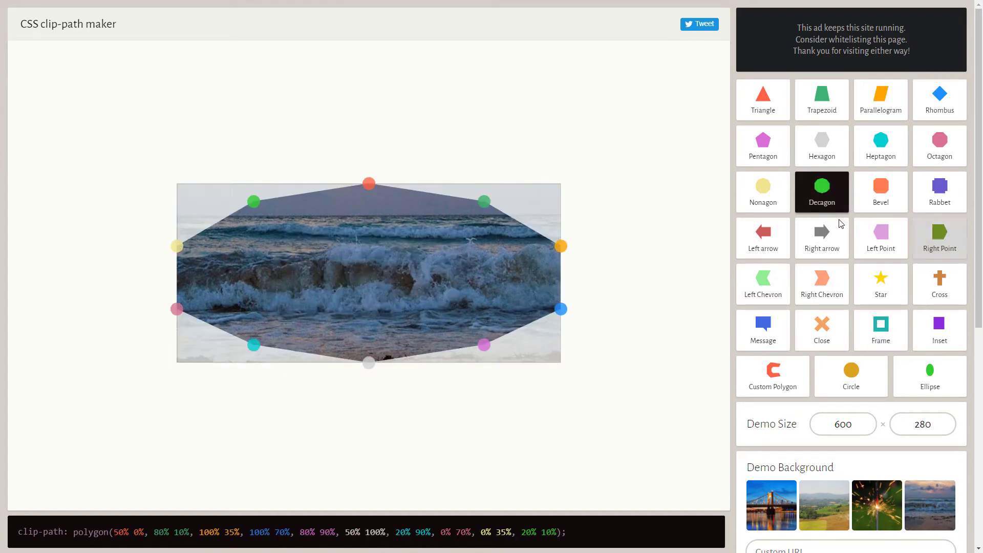
left_click(834, 251)
left_click(764, 304)
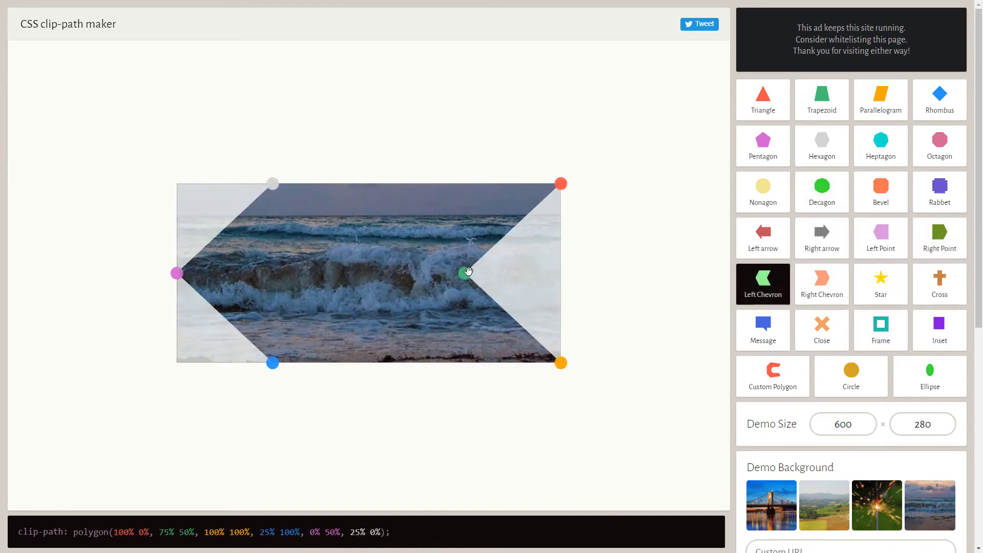
Drag the chevron's points to 86%, 14% and 11%, then start a Custom Polygon
left_click_drag(464, 274, 507, 273)
left_click_drag(272, 177, 230, 183)
left_click_drag(272, 363, 217, 363)
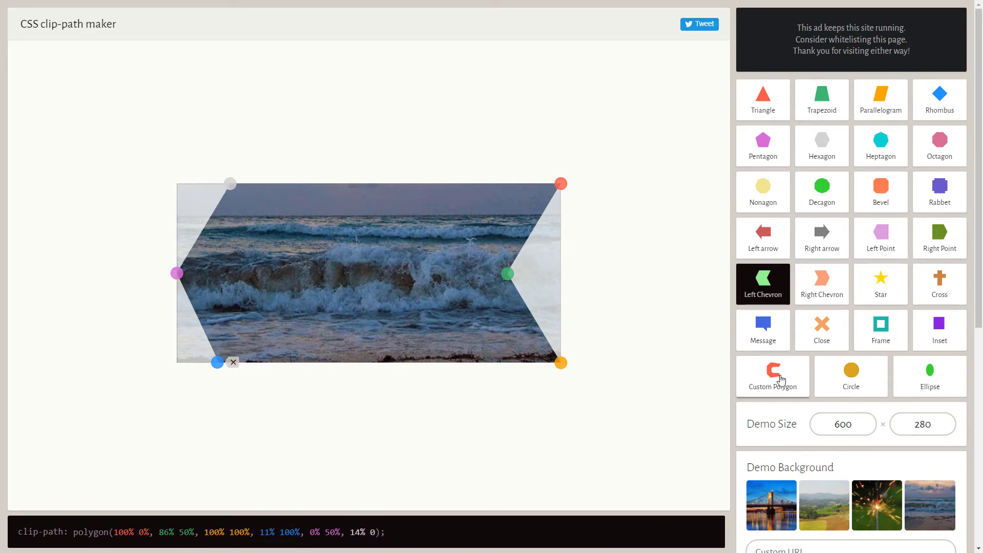
left_click(780, 380)
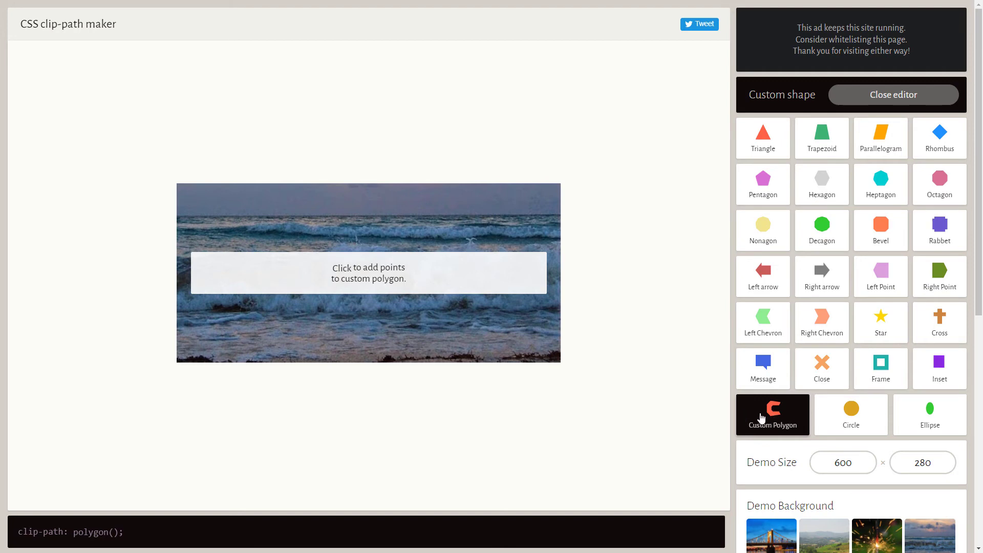
Place polygon points from the top-left, down the left edge and along the bottom edge
left_click(332, 193)
left_click(229, 204)
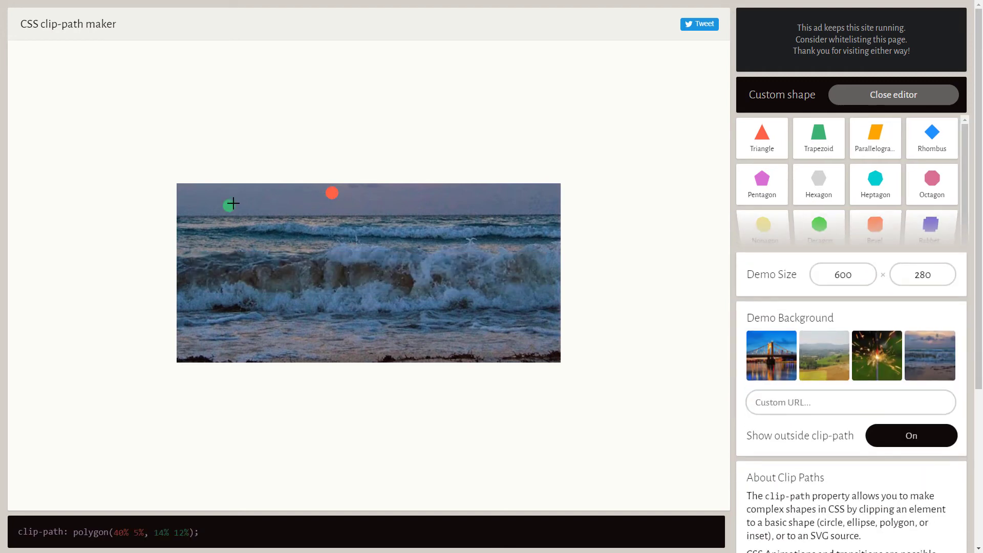
left_click(192, 198)
left_click(184, 246)
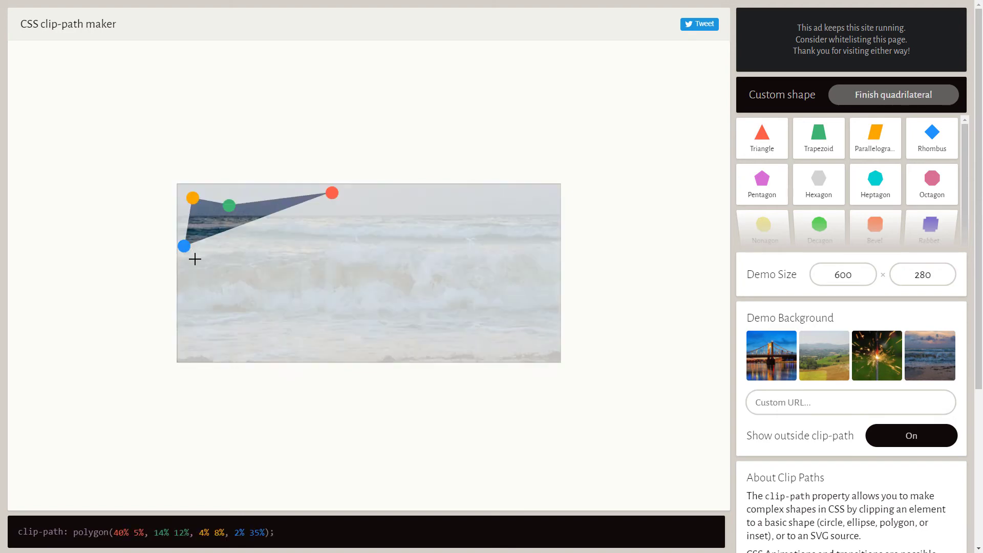
left_click(195, 259)
left_click(189, 304)
left_click(195, 331)
left_click(190, 346)
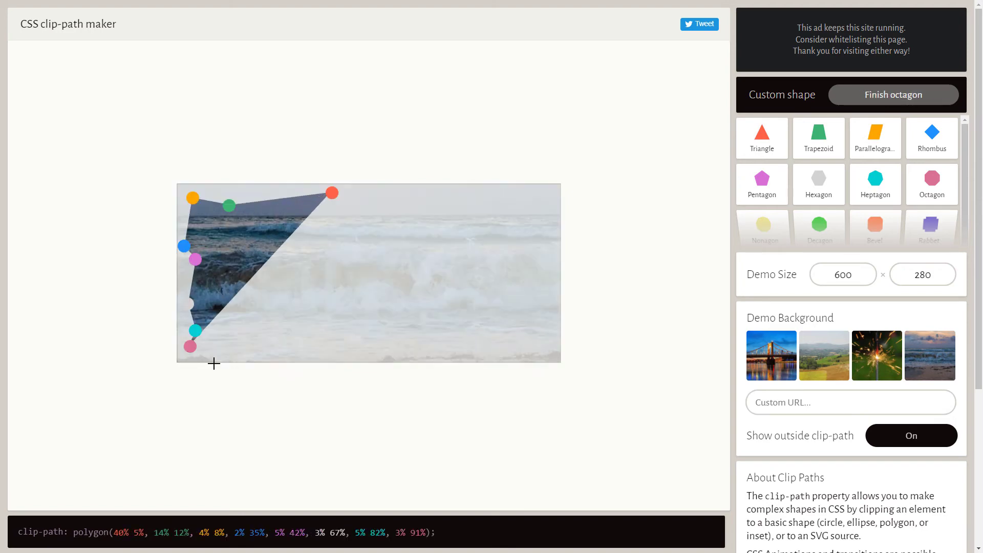
left_click(222, 361)
left_click(272, 354)
left_click(323, 361)
left_click(350, 354)
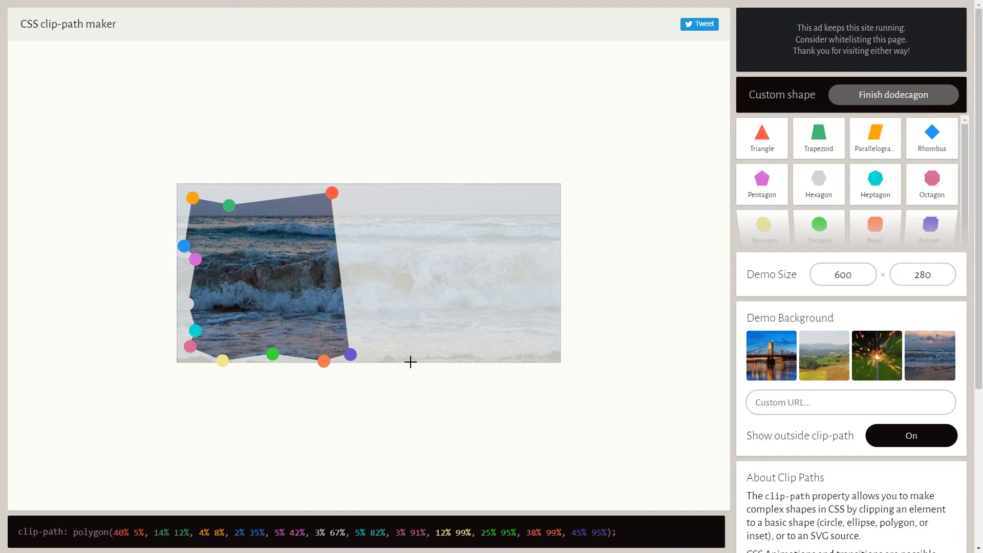
left_click(411, 362)
left_click(438, 351)
left_click(492, 359)
left_click(539, 357)
left_click(553, 340)
Add points up the right edge and across the top, plus a notch at 45% 100%
left_click(552, 291)
left_click(552, 244)
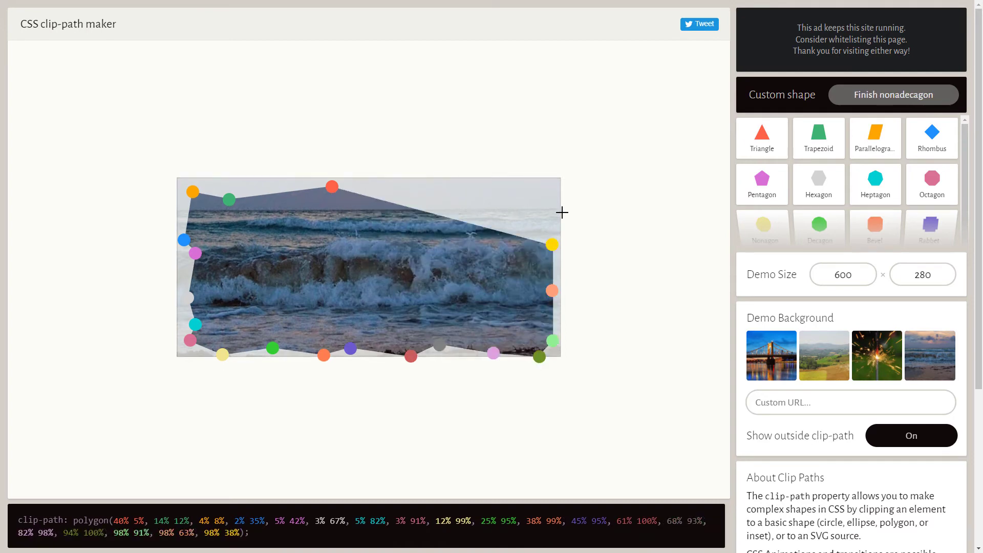
left_click(561, 212)
left_click(549, 183)
left_click(522, 182)
left_click(445, 195)
left_click(386, 189)
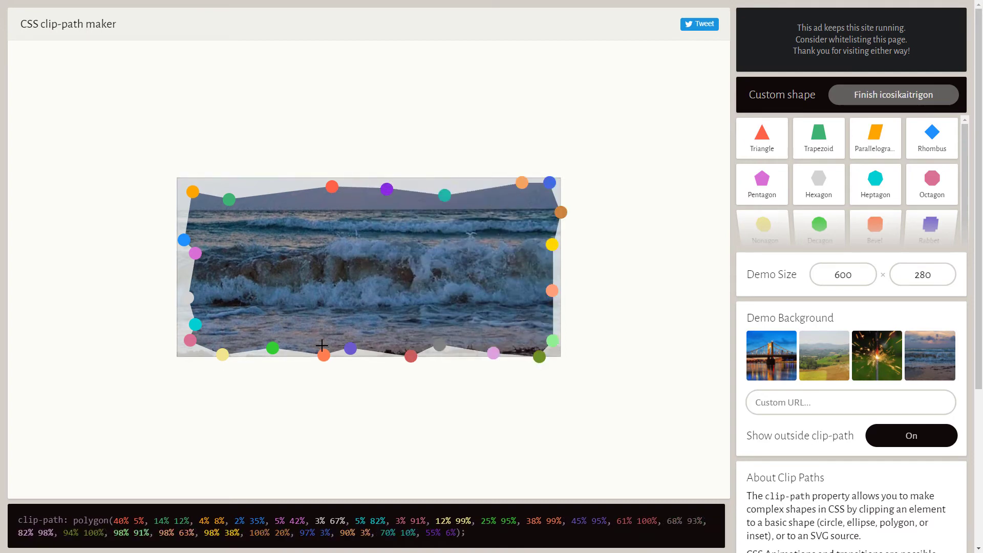
left_click(350, 366)
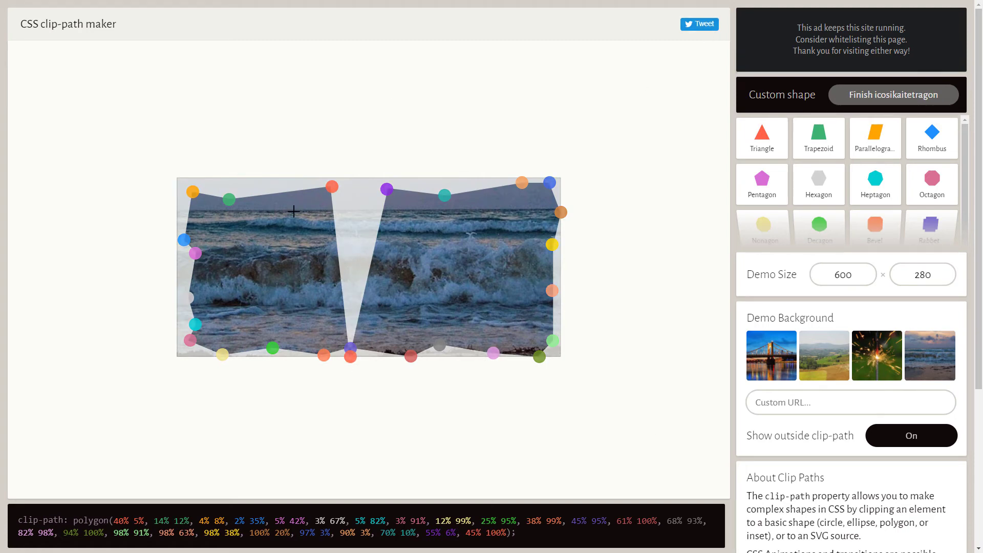
scroll(308, 200, "down", 5)
scroll(354, 174, "up", 5)
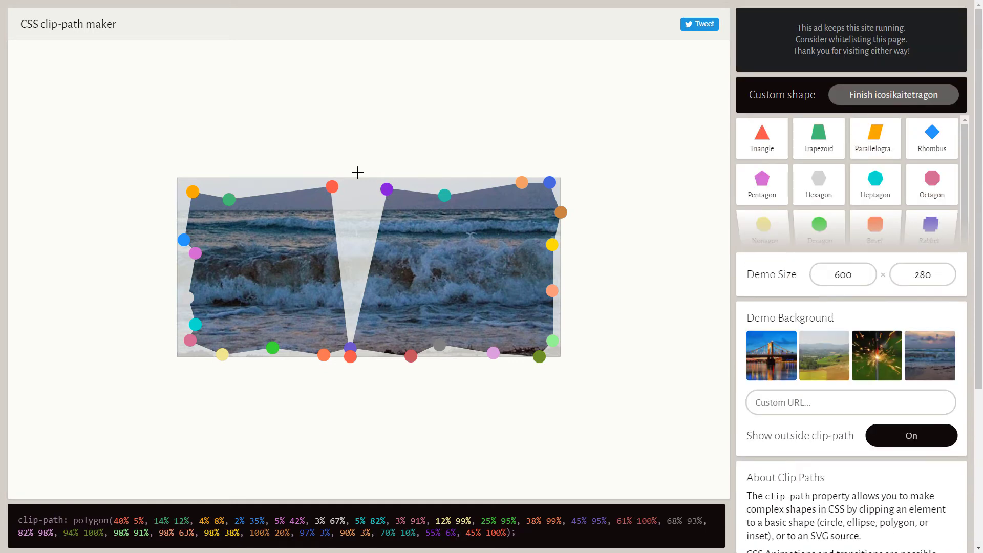
Close the custom polygon, rework the top-edge points into a zigzag, and delete the lower-right point
left_click(335, 229)
left_click(332, 187)
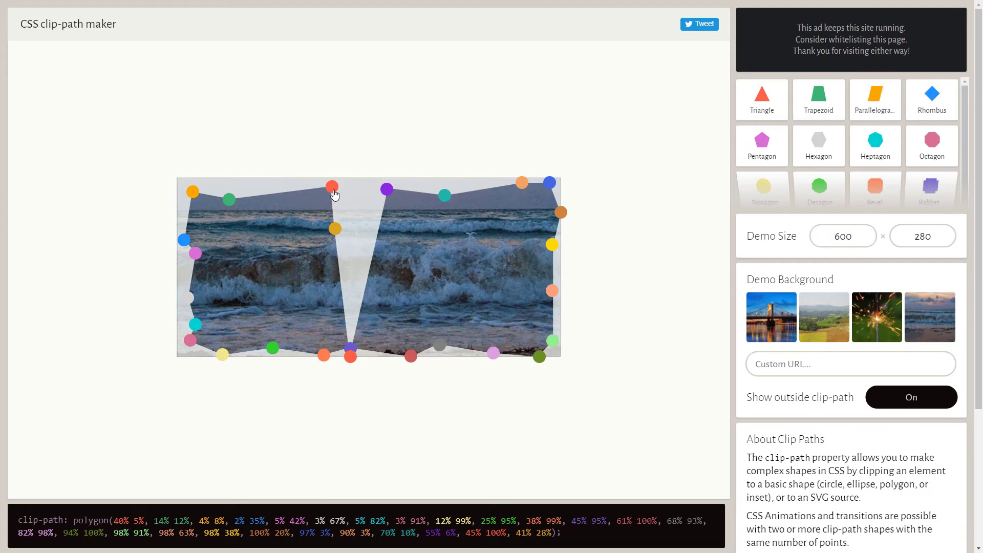
left_click_drag(335, 229, 353, 188)
left_click_drag(351, 357, 267, 192)
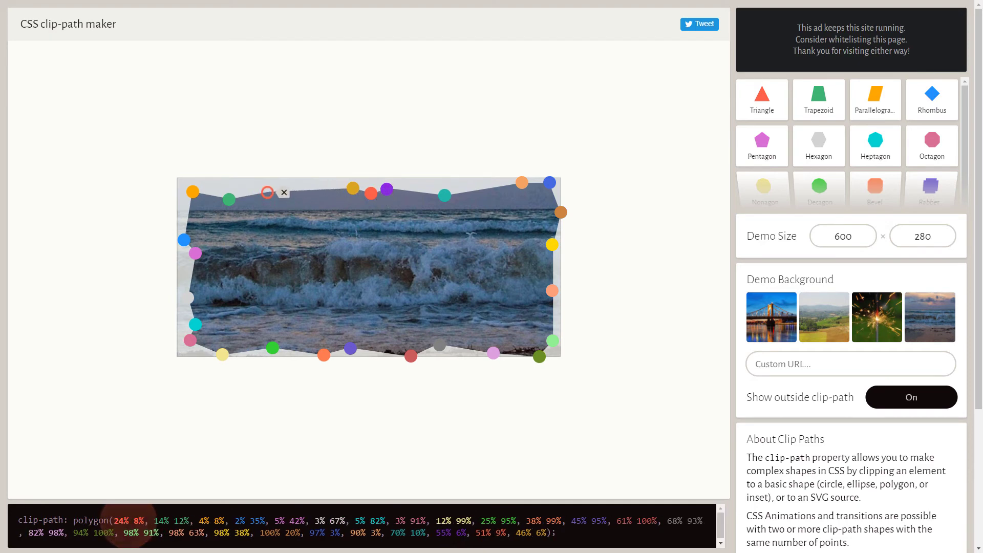
left_click_drag(353, 190, 394, 180)
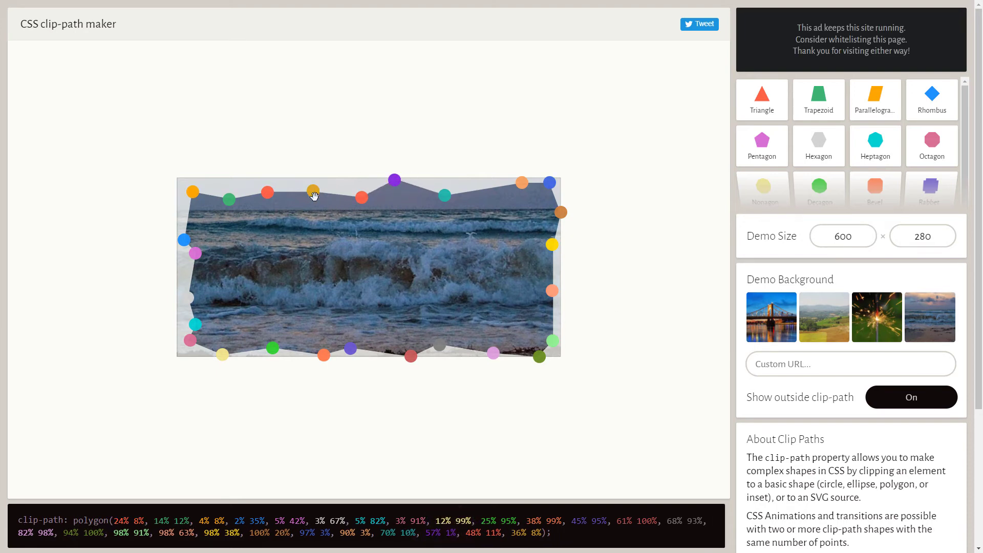
left_click_drag(540, 357, 525, 352)
left_click(542, 352)
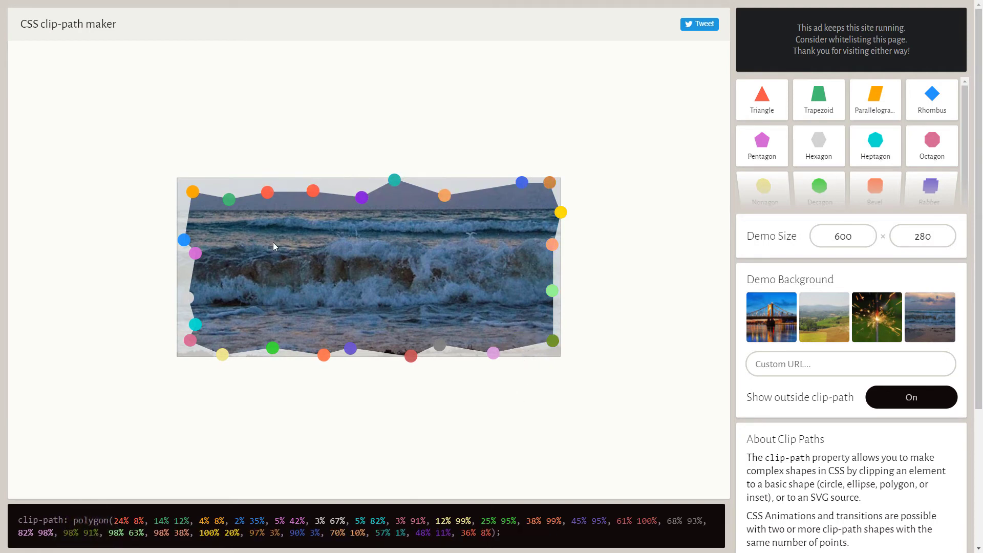
scroll(810, 327, "down", 4)
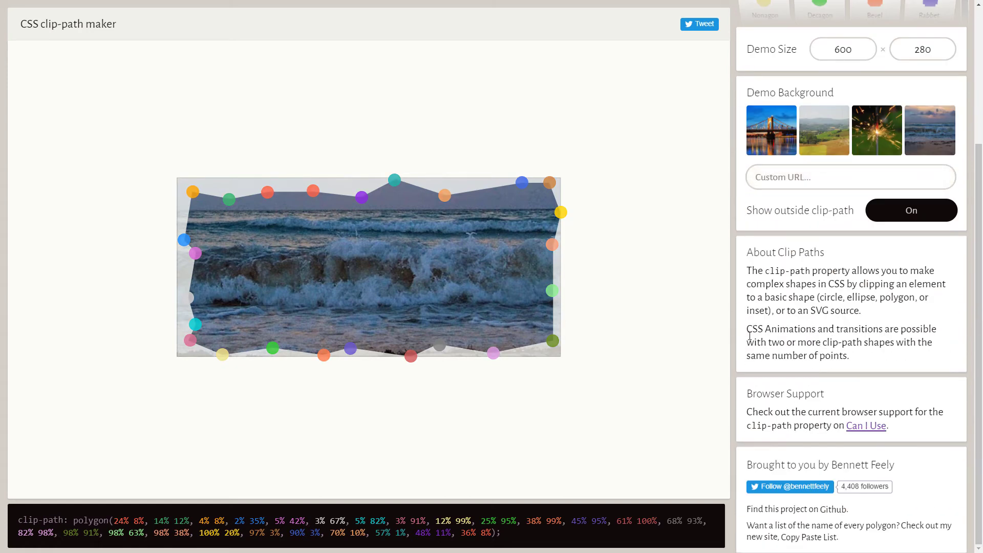
scroll(504, 339, "up", 4)
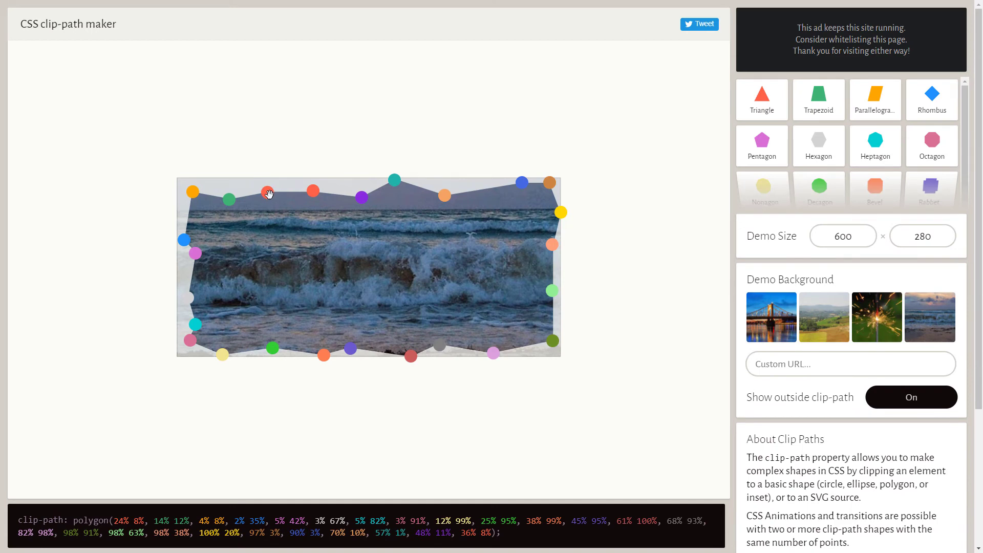
Raise the top-left points and pull the right-edge points down to cut a notch at 82% 69%
left_click_drag(267, 192, 227, 194)
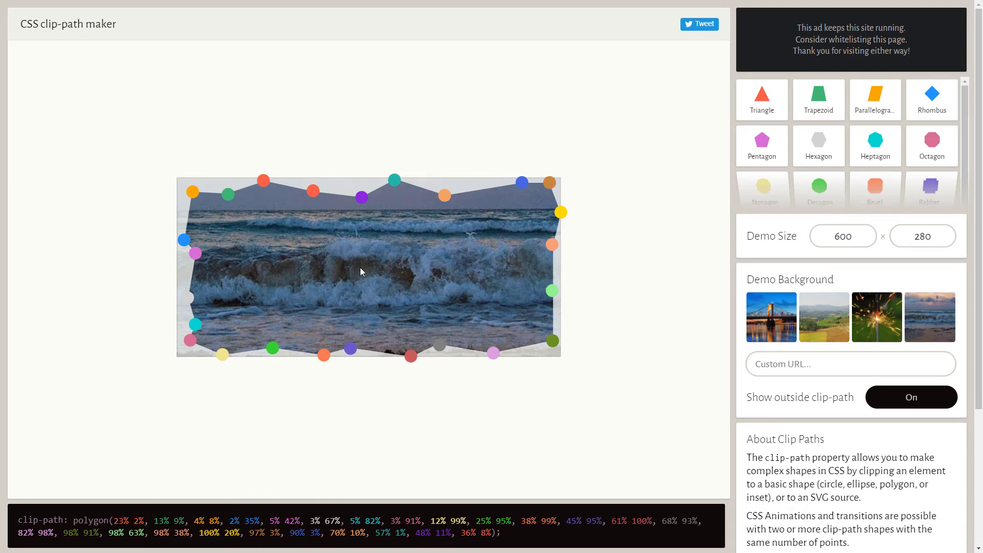
mouse_move(884, 107)
left_click_drag(552, 290, 551, 307)
left_click_drag(552, 244, 549, 302)
left_click_drag(560, 212, 489, 301)
left_click_drag(550, 285, 552, 307)
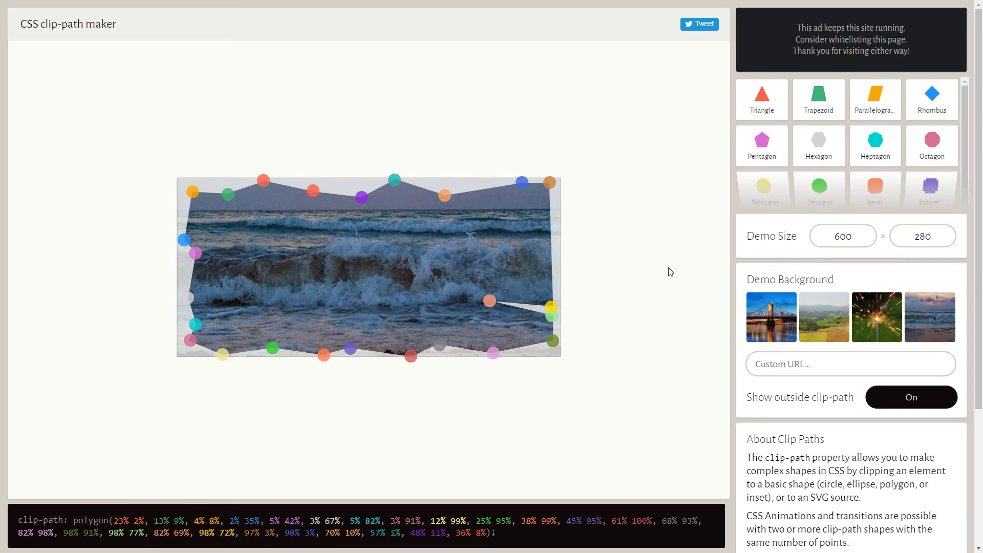
Copy the generated clip-path polygon code and switch back to the WordPress About Us page
scroll(771, 318, "down", 4)
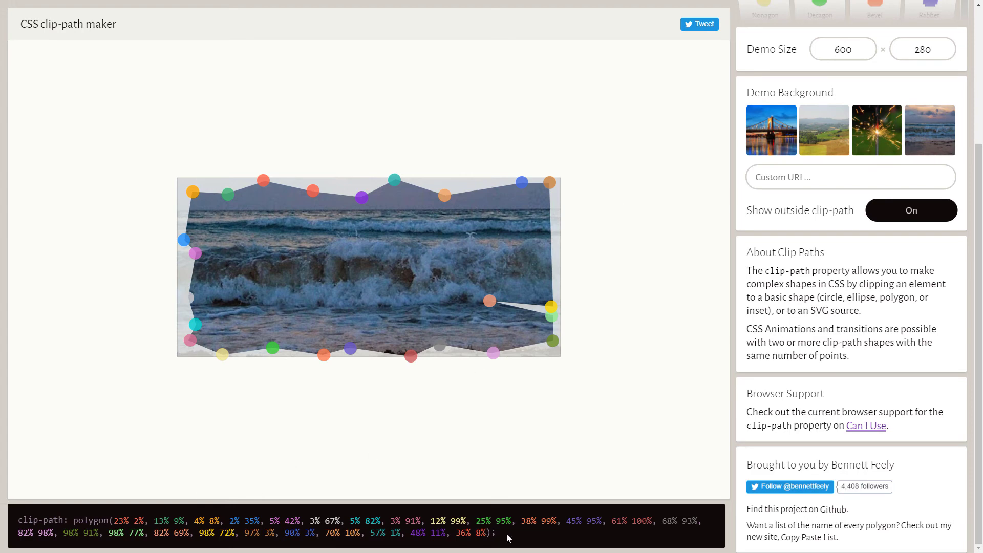
left_click_drag(500, 538, 23, 521)
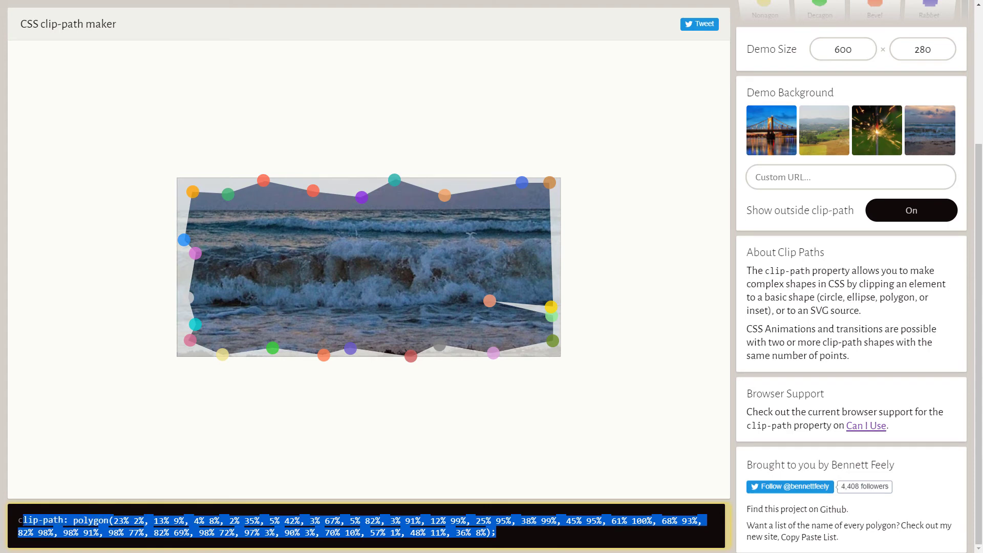
right_click(36, 520)
left_click(72, 453)
key("alt+Tab")
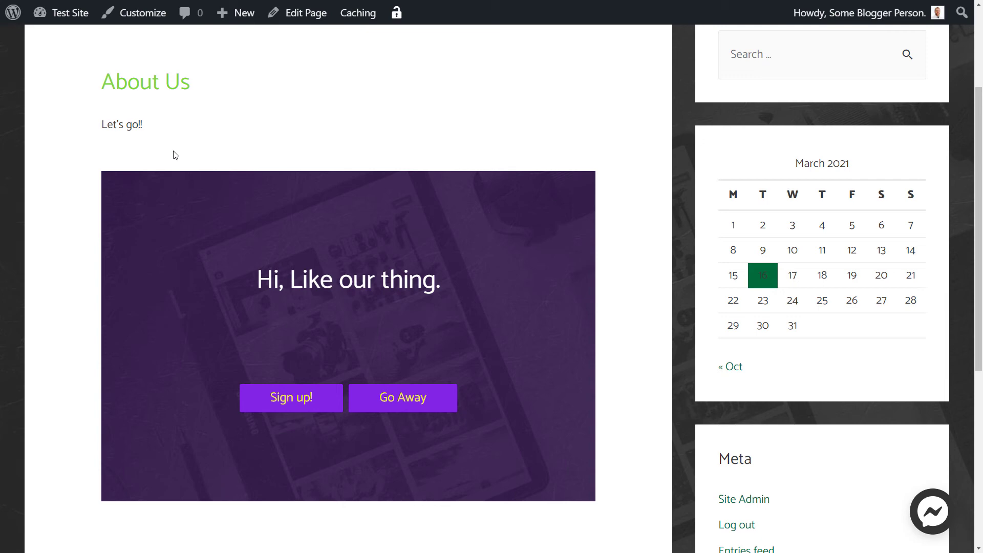
Open the Customizer for Test Site from the admin bar
left_click(131, 25)
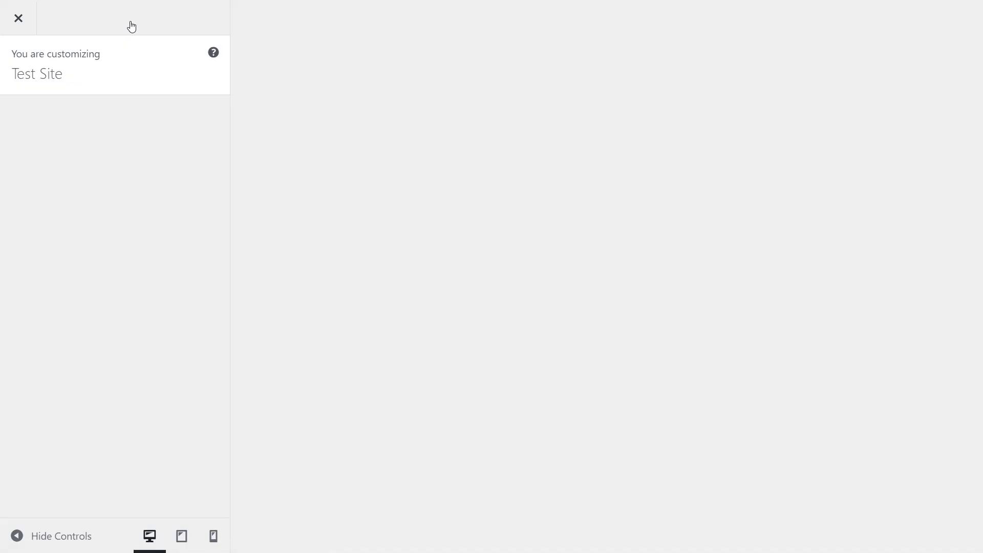
Go to Additional CSS and place the cursor in the editor holding the .polygon rule
scroll(169, 358, "down", 1)
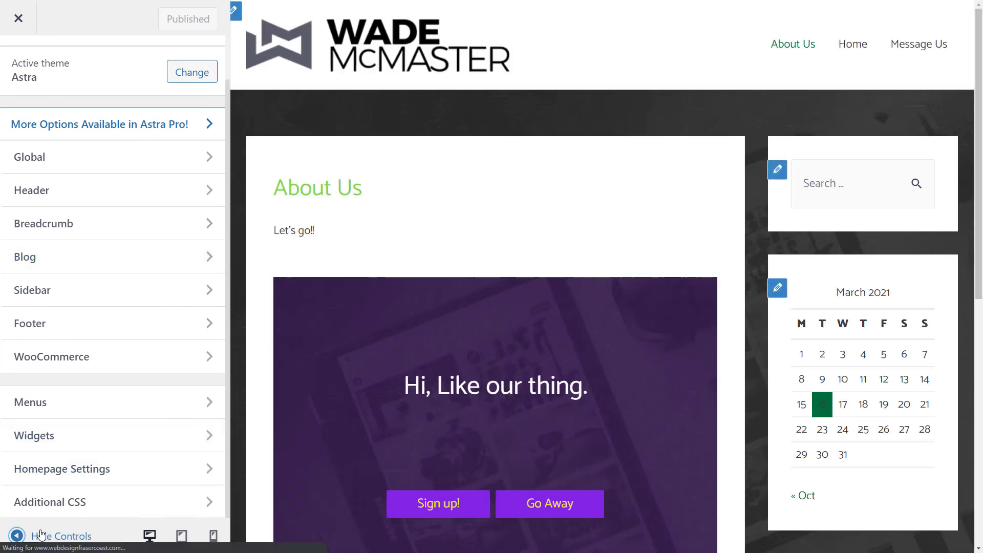
left_click(59, 504)
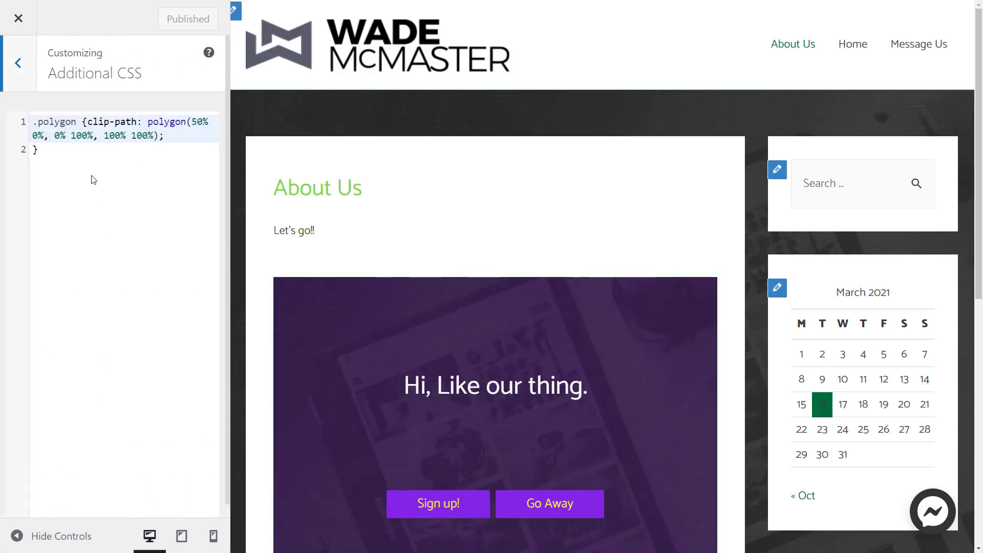
left_click(82, 150)
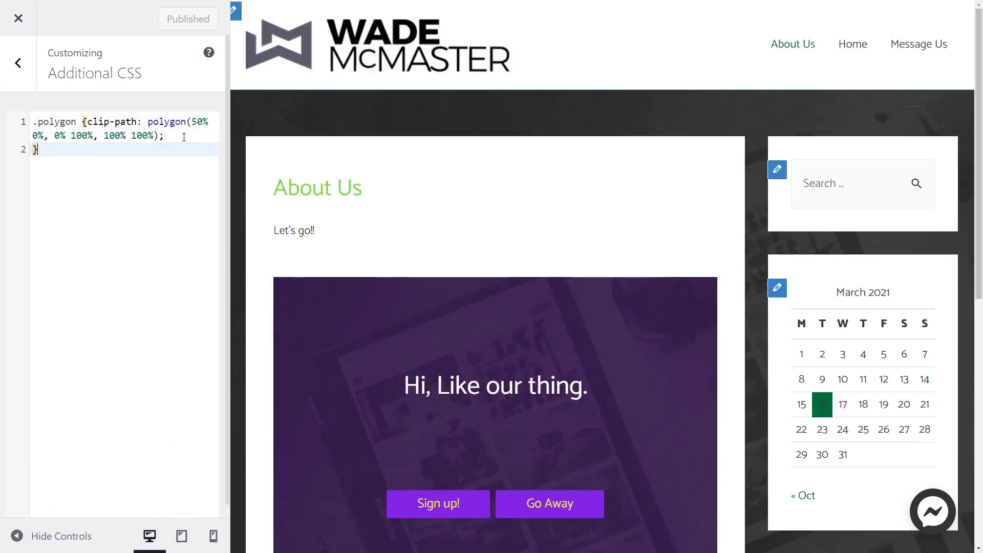
Delete the old .polygon CSS and start an empty .shapeone { } rule with a new line inside
left_click_drag(39, 149, 28, 117)
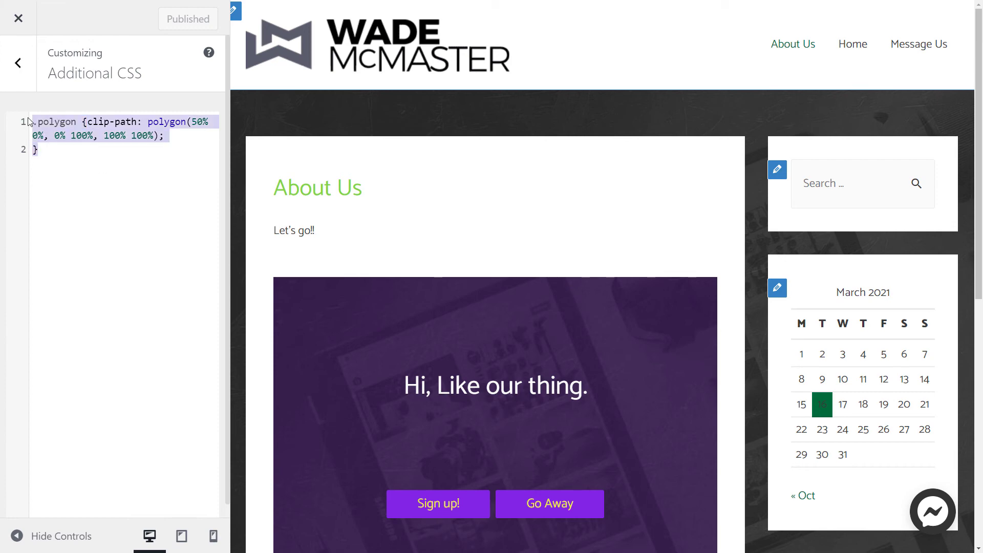
key("BackSpace")
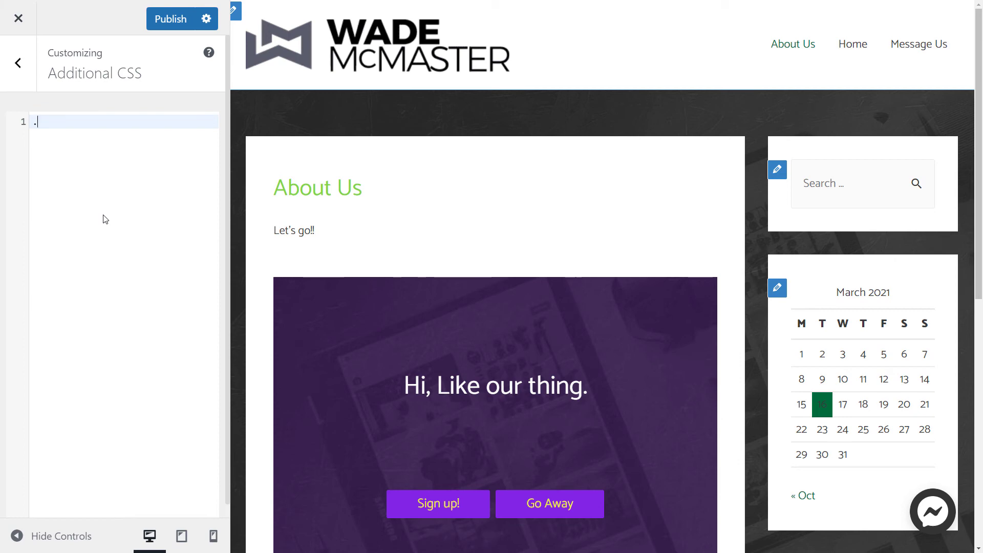
type("shape")
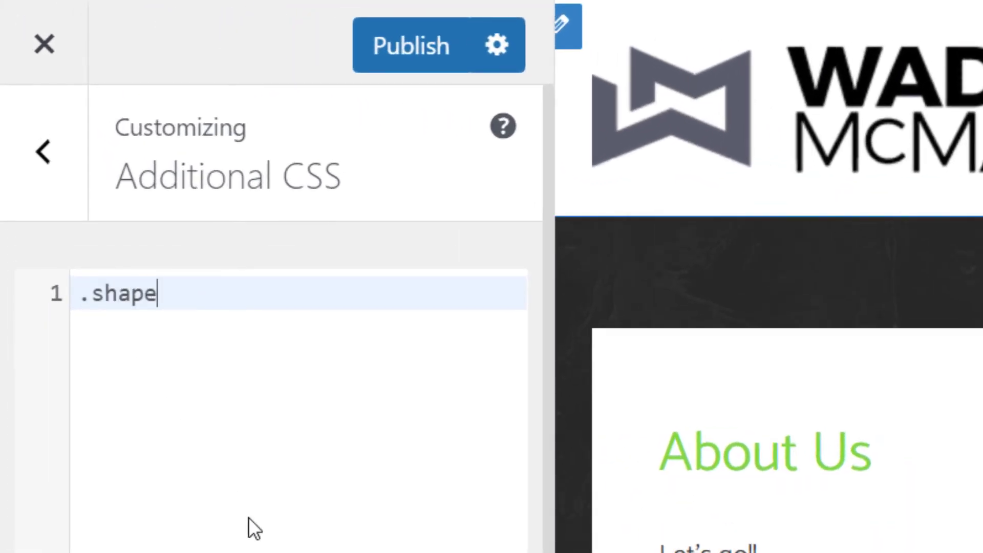
type("one")
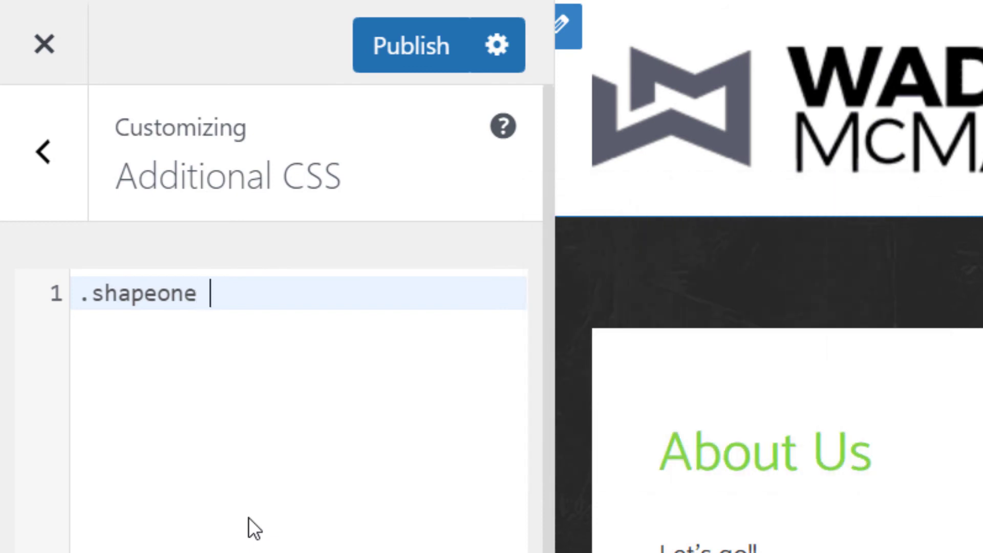
type("{")
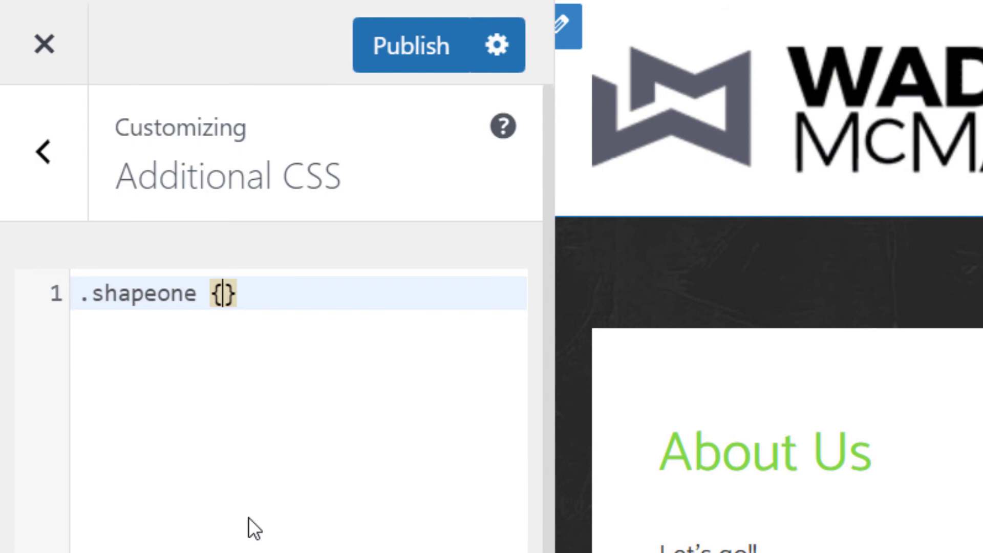
key("Return")
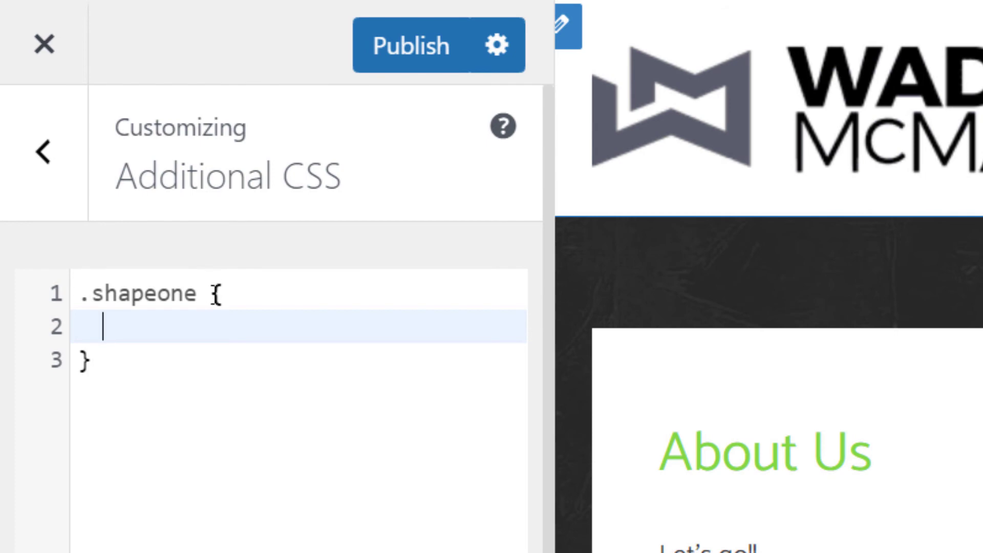
Paste the copied clip-path polygon into line 2 of the .shapeone rule and check the clipped purple cover
right_click(97, 329)
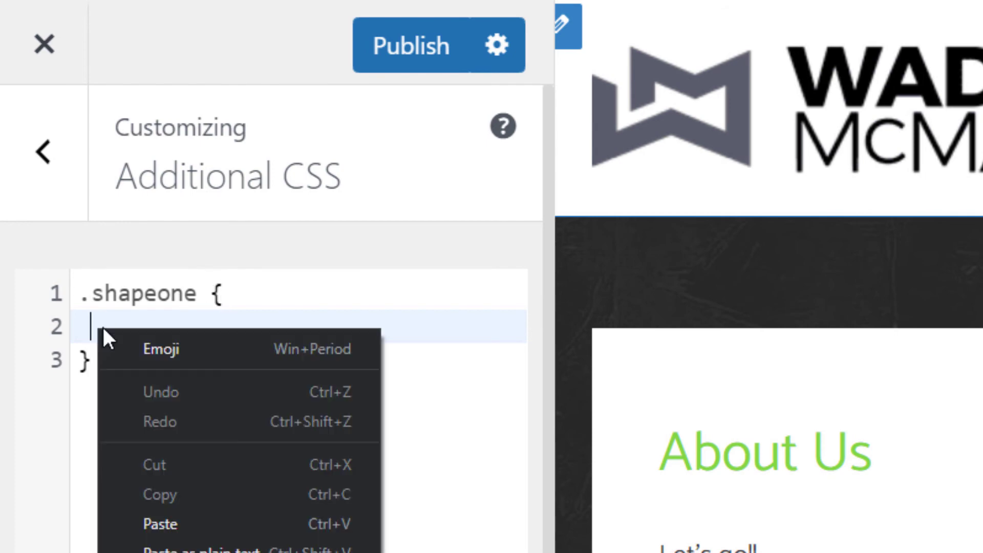
left_click(187, 533)
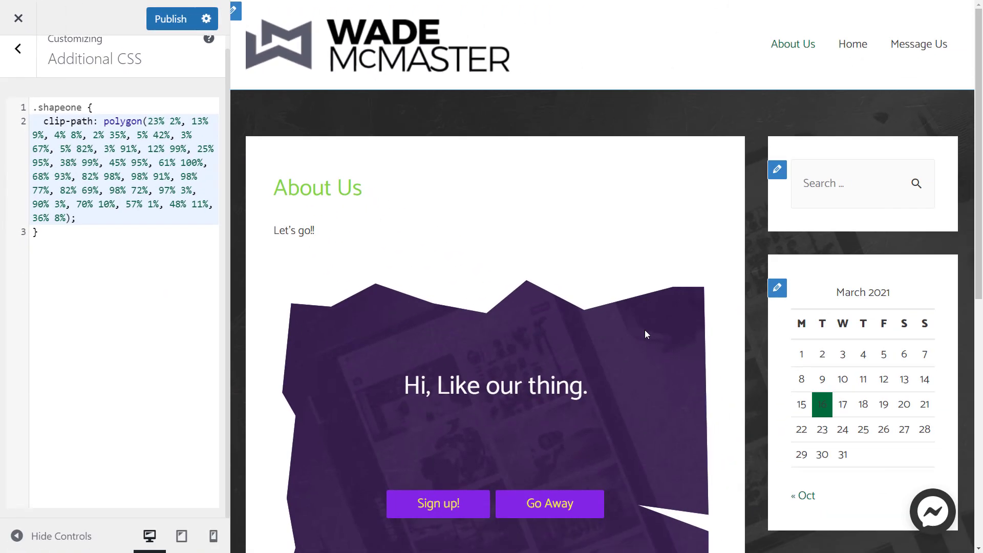
scroll(645, 330, "down", 2)
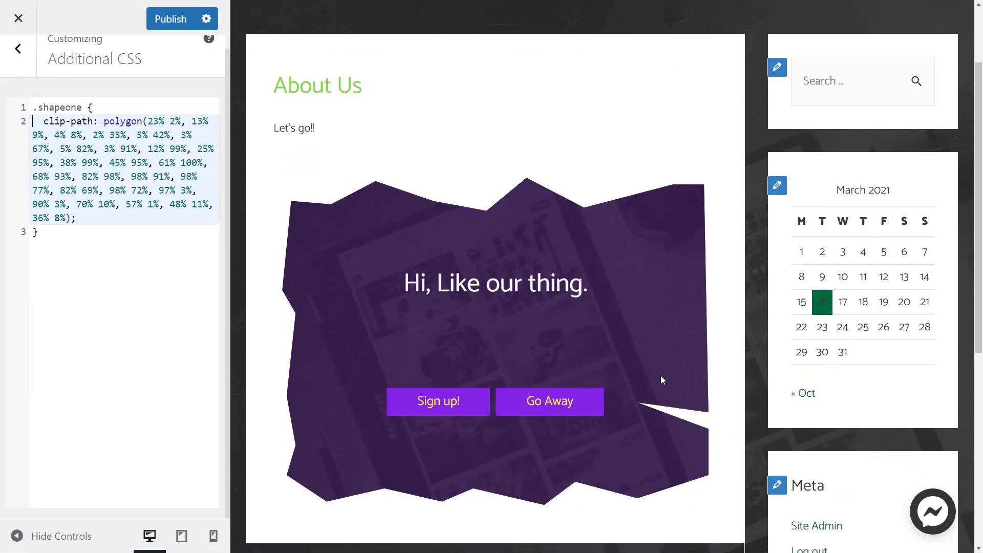